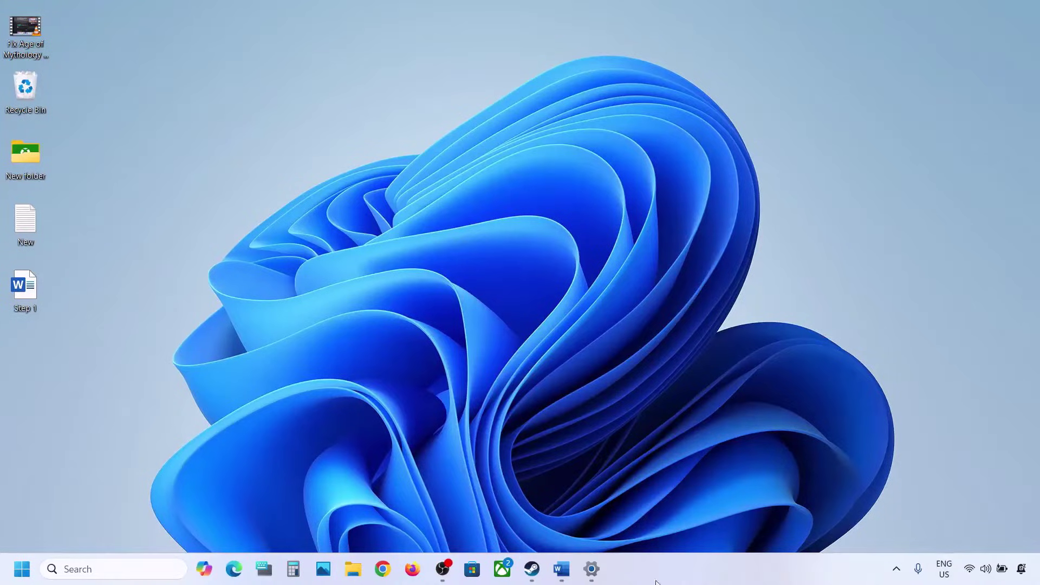
# Switch to the Word document, highlight "Start App Readiness Service" under Step 1 and minimize the document.
pyautogui.click(562, 569)
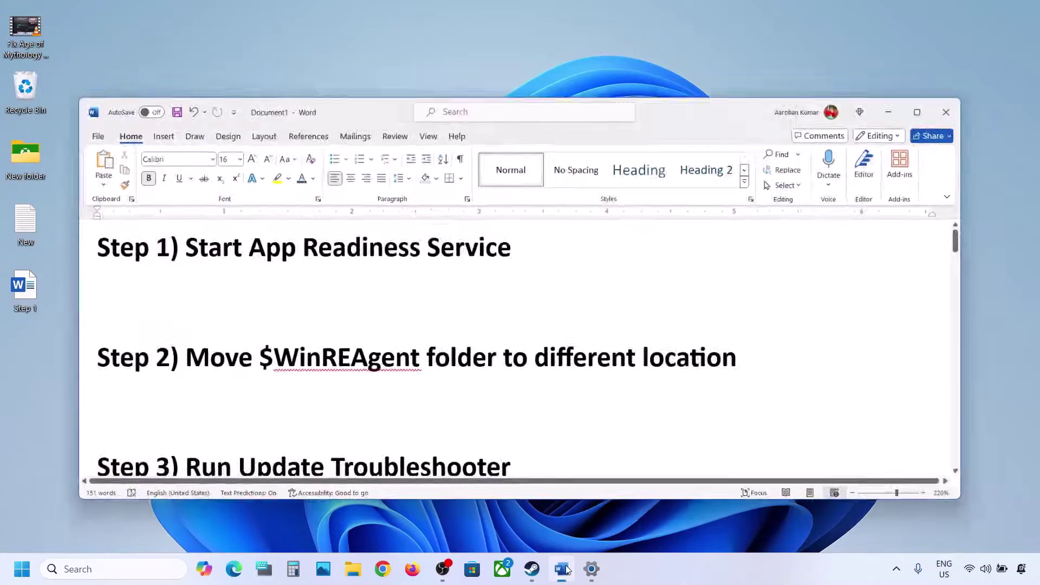
pyautogui.moveTo(155, 212); pyautogui.dragTo(513, 216)
pyautogui.click(928, 60)
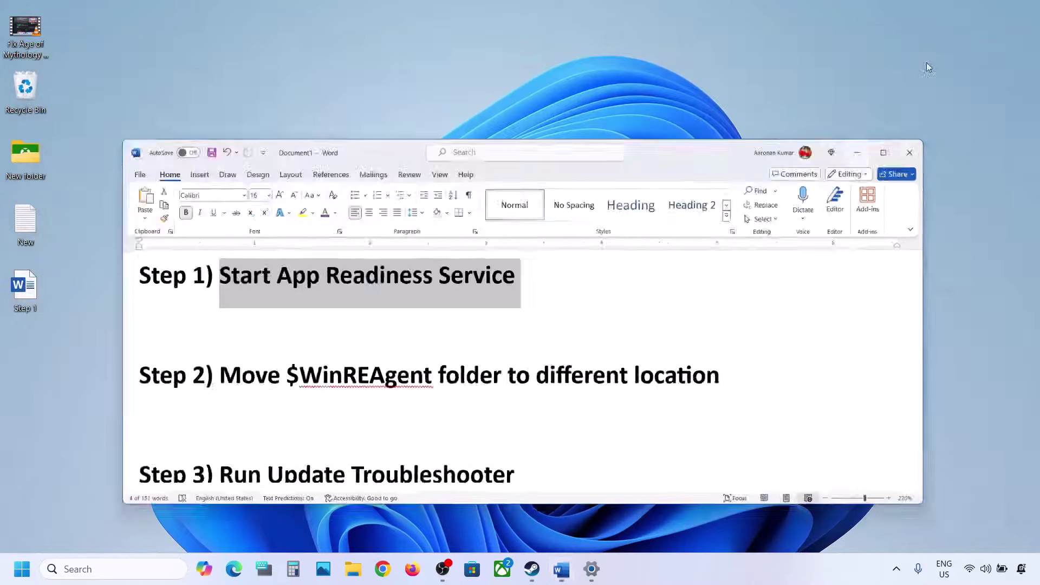
# Search for "services", open the Services console and display the App Readiness service's properties.
pyautogui.click(153, 569)
pyautogui.write('services')
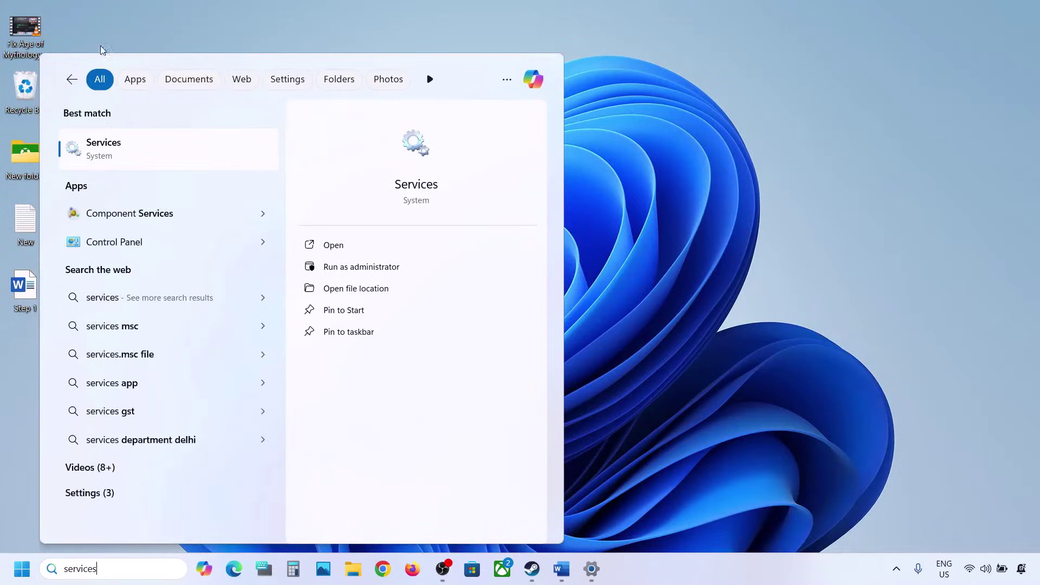
pyautogui.click(95, 161)
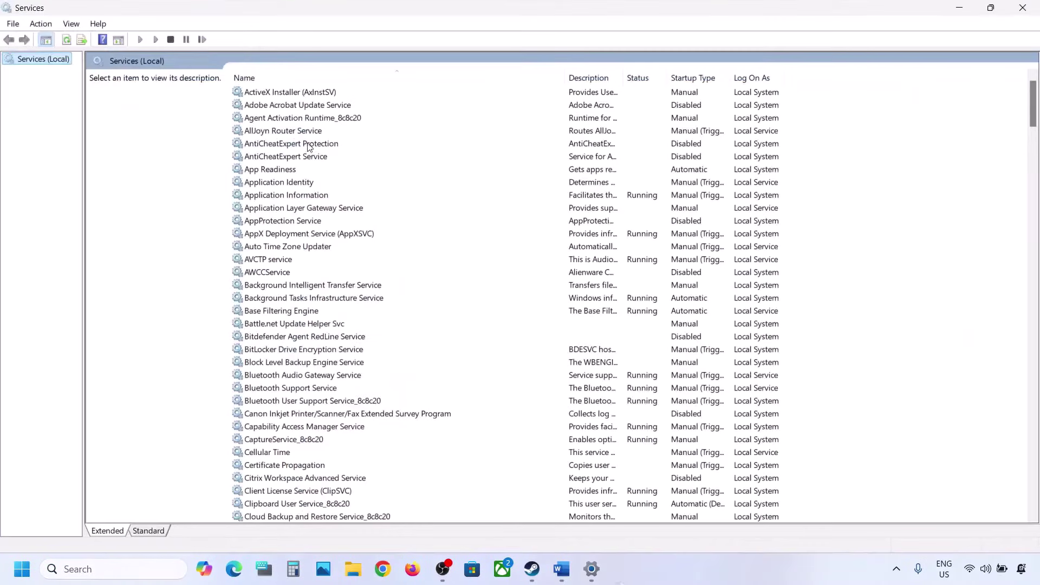
pyautogui.doubleClick(270, 171)
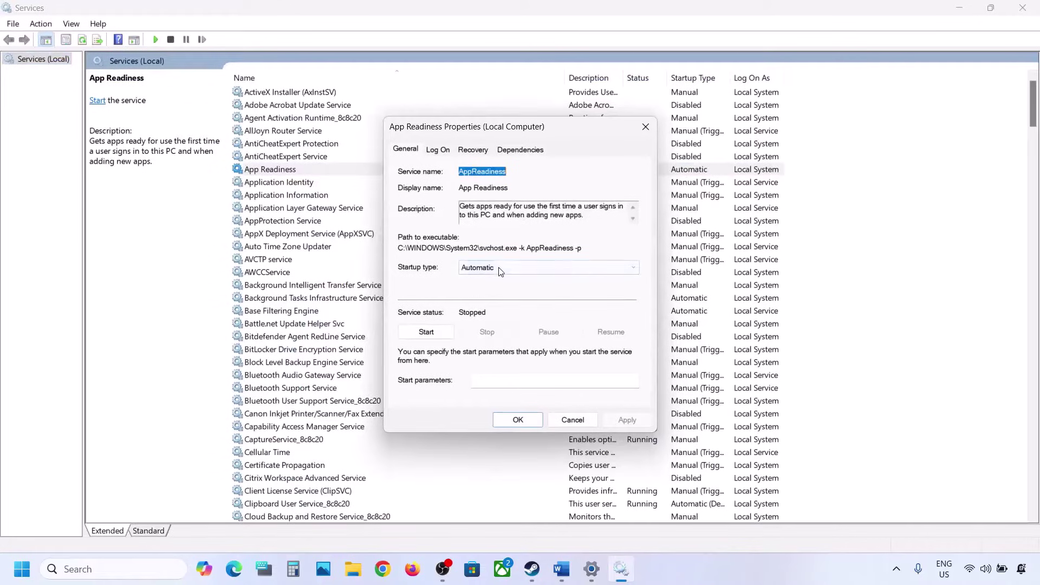
# Keep the App Readiness startup type at Automatic, start the service and close the Services console.
pyautogui.click(499, 271)
pyautogui.click(496, 275)
pyautogui.click(620, 422)
pyautogui.click(432, 332)
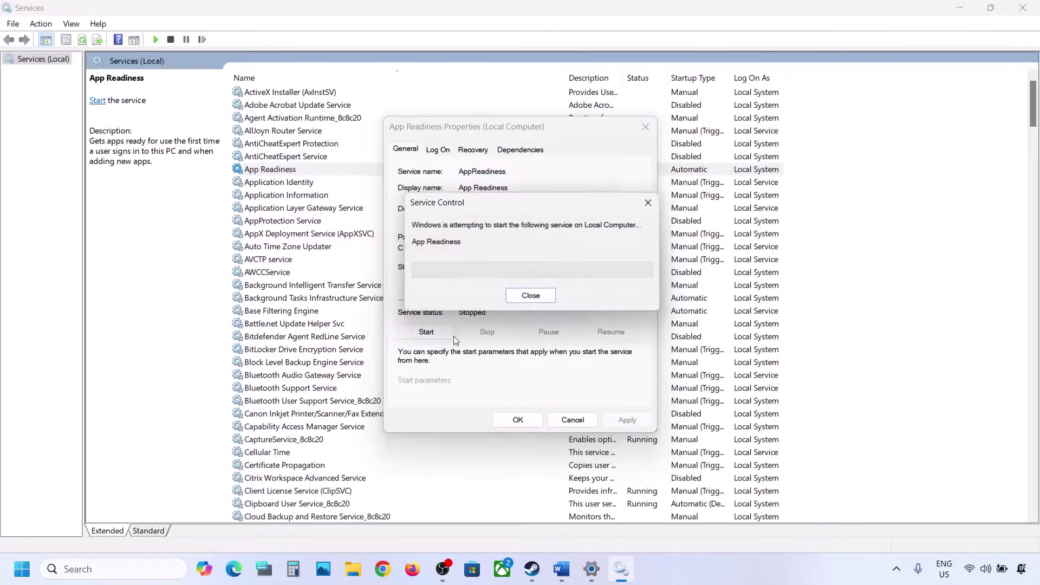
pyautogui.click(518, 421)
pyautogui.click(1033, 7)
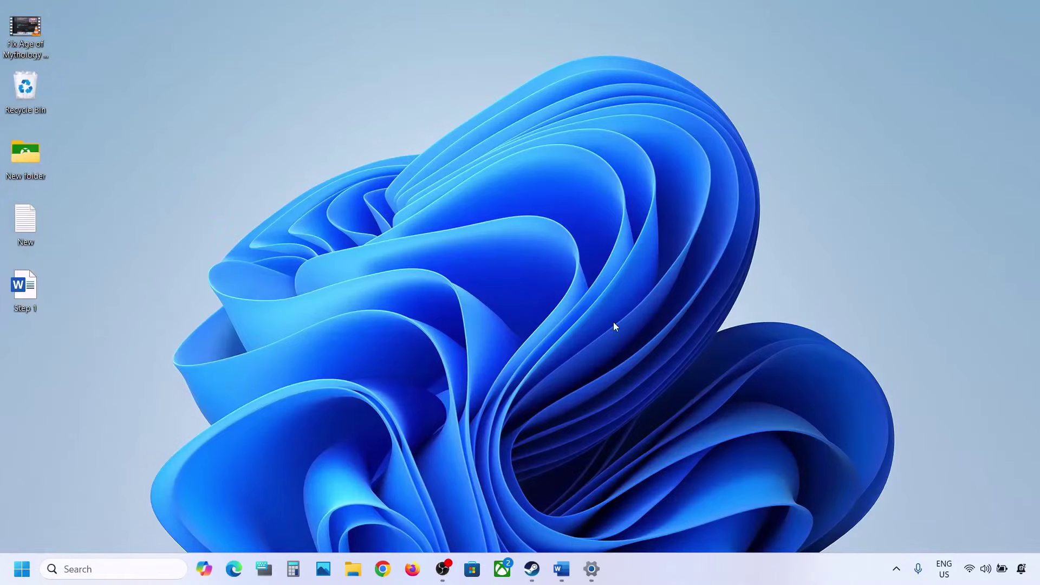
# Highlight "$WinREAgent" in the Word document's Step 2 and select that folder on the C: drive in File Explorer.
pyautogui.click(562, 568)
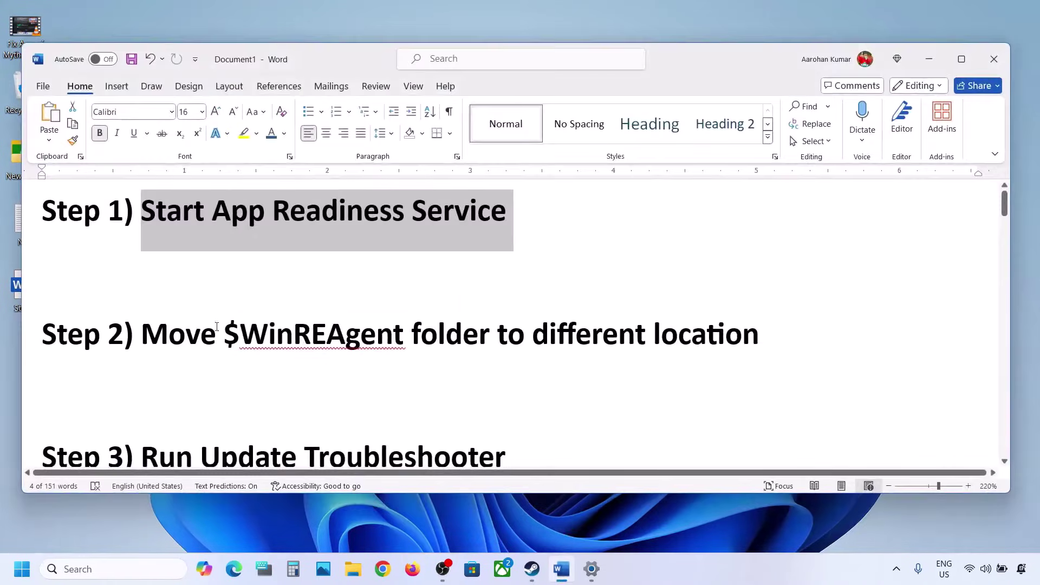
pyautogui.moveTo(231, 332); pyautogui.dragTo(411, 334)
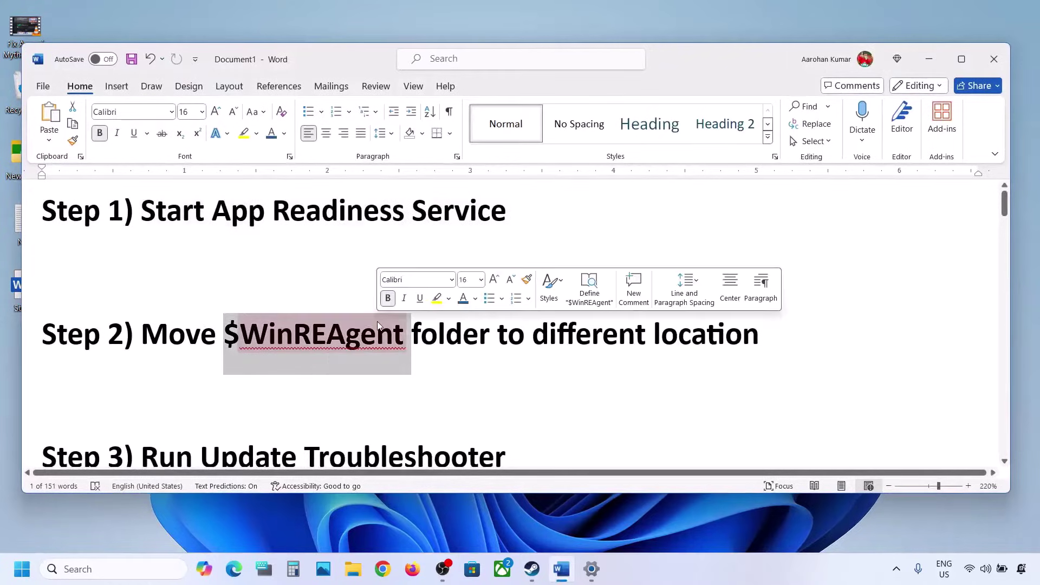
pyautogui.click(353, 569)
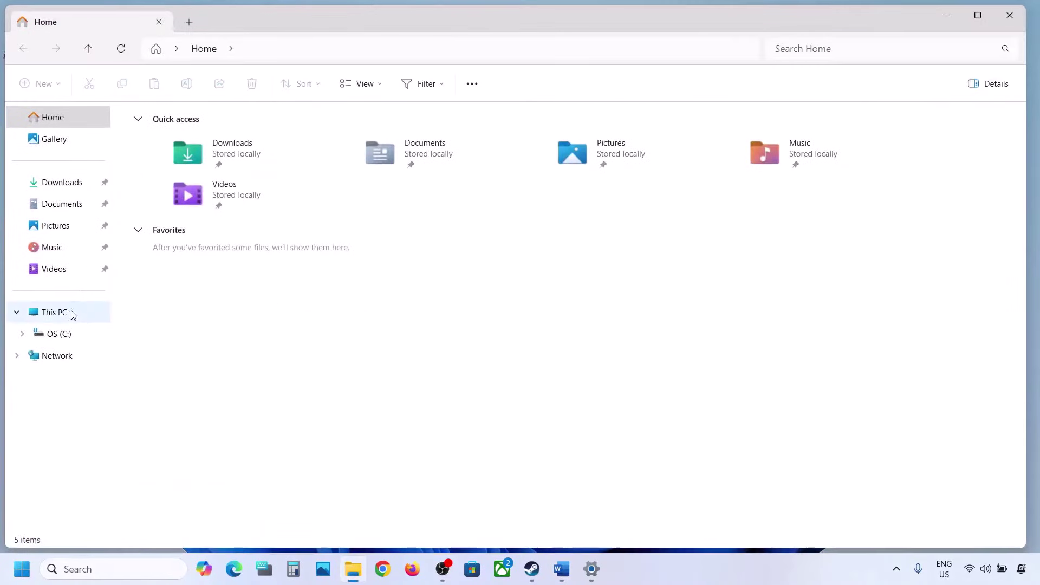
pyautogui.click(73, 315)
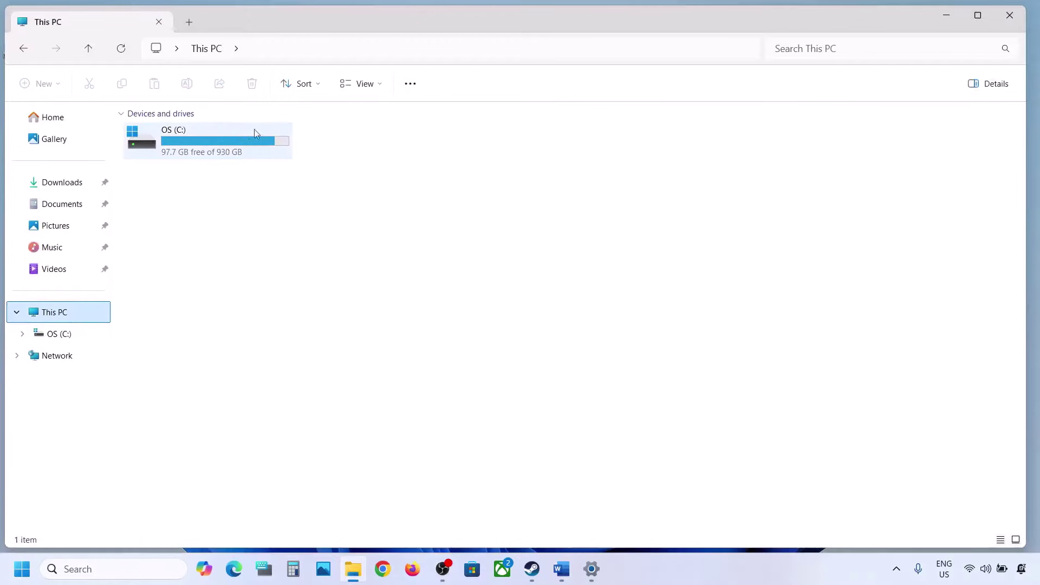
pyautogui.doubleClick(220, 142)
pyautogui.click(170, 197)
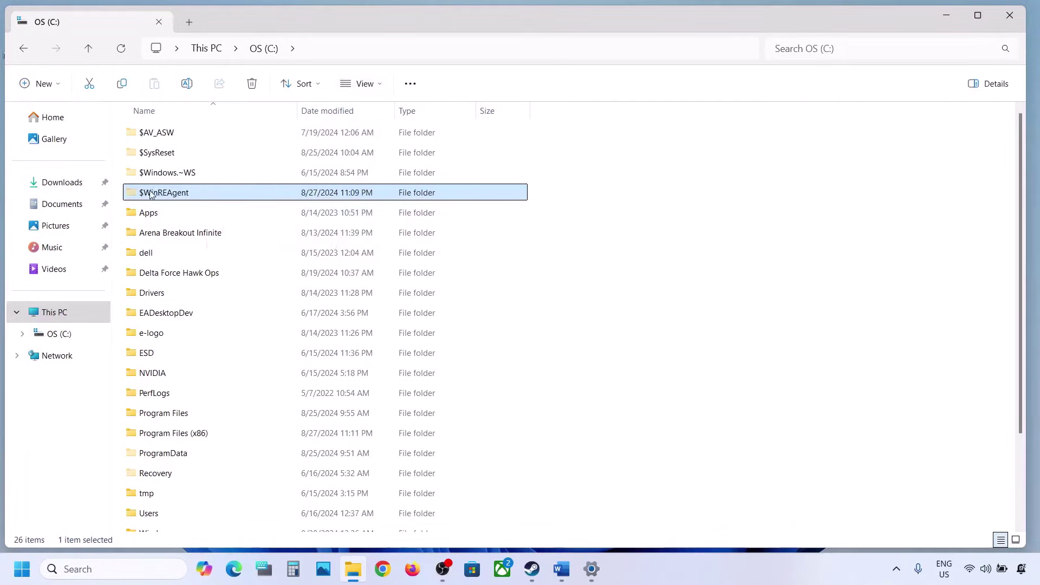
# Check whether File Explorer is set to show hidden items, keeping the $WinREAgent folder selected.
pyautogui.click(366, 83)
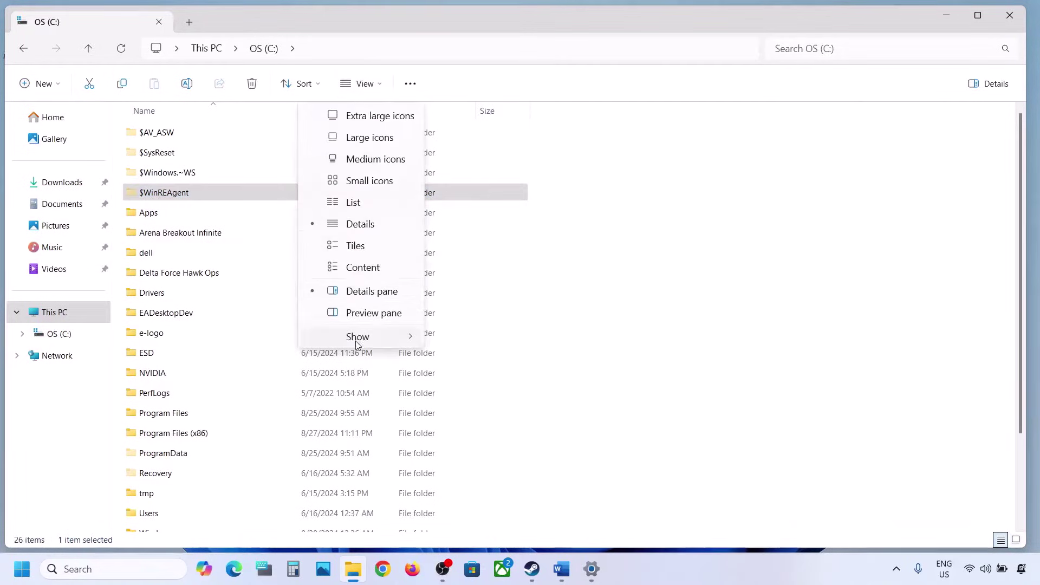
pyautogui.moveTo(355, 340)
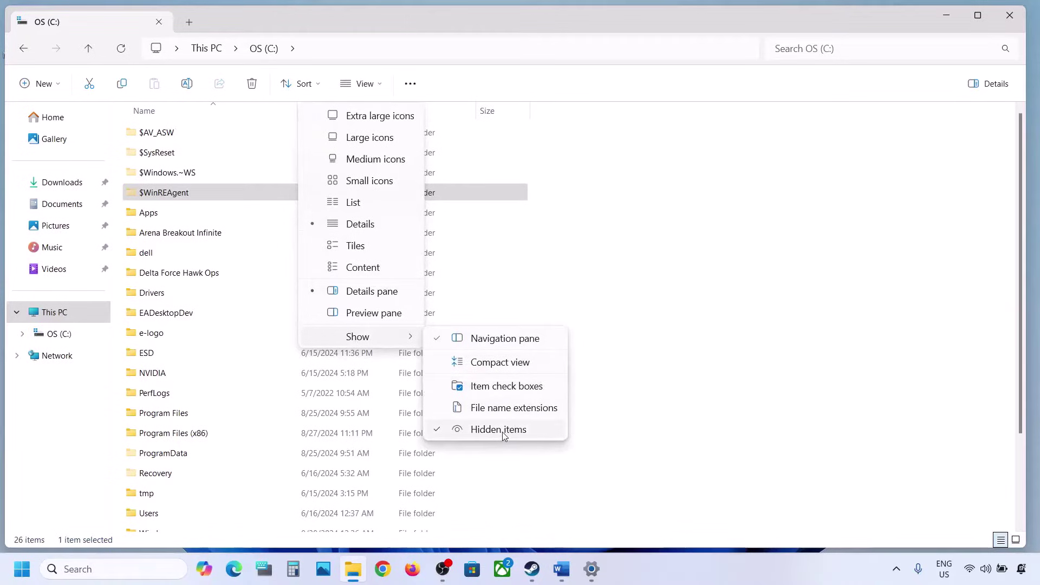
pyautogui.click(145, 194)
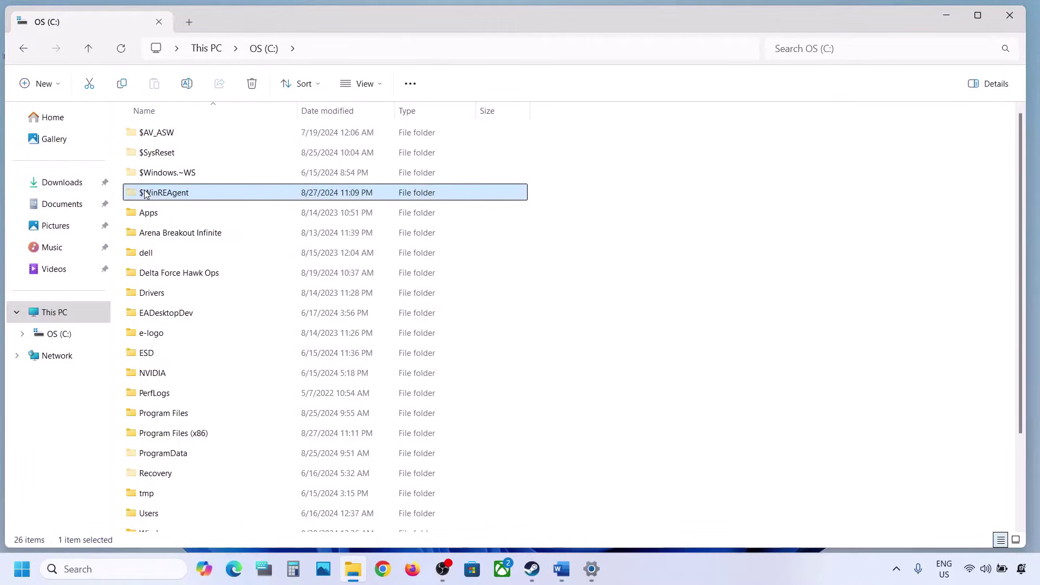
# Copy the $WinREAgent folder from the C: drive to the desktop.
pyautogui.rightClick(192, 195)
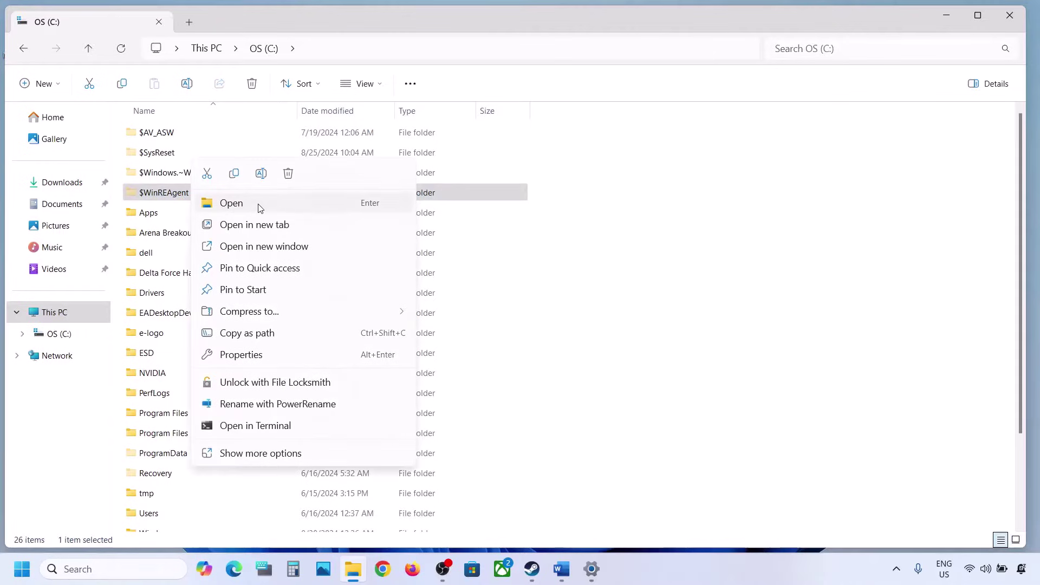
pyautogui.click(235, 176)
pyautogui.press('super+d')
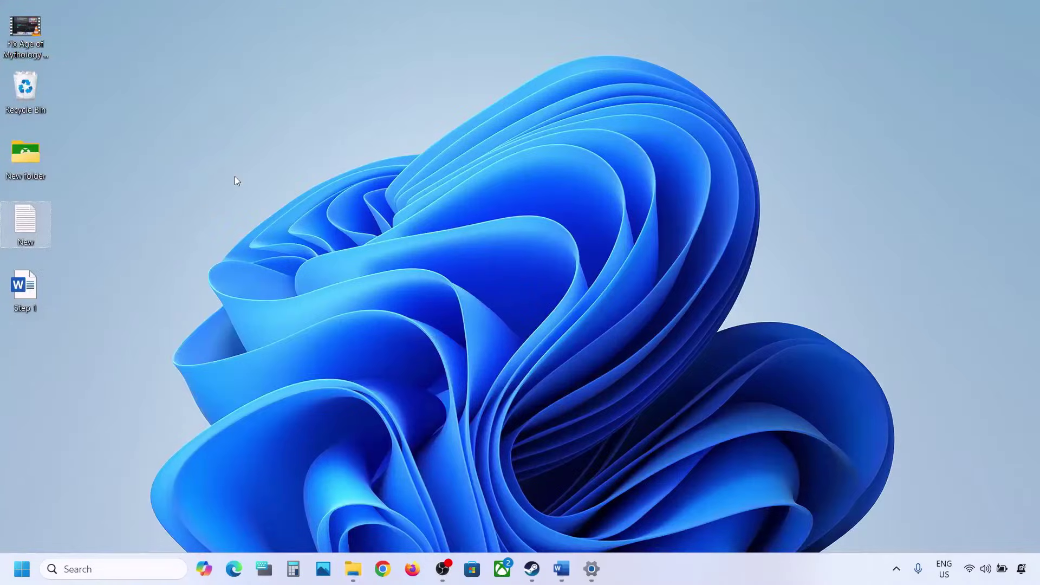
pyautogui.hotkey('ctrl', 'v')
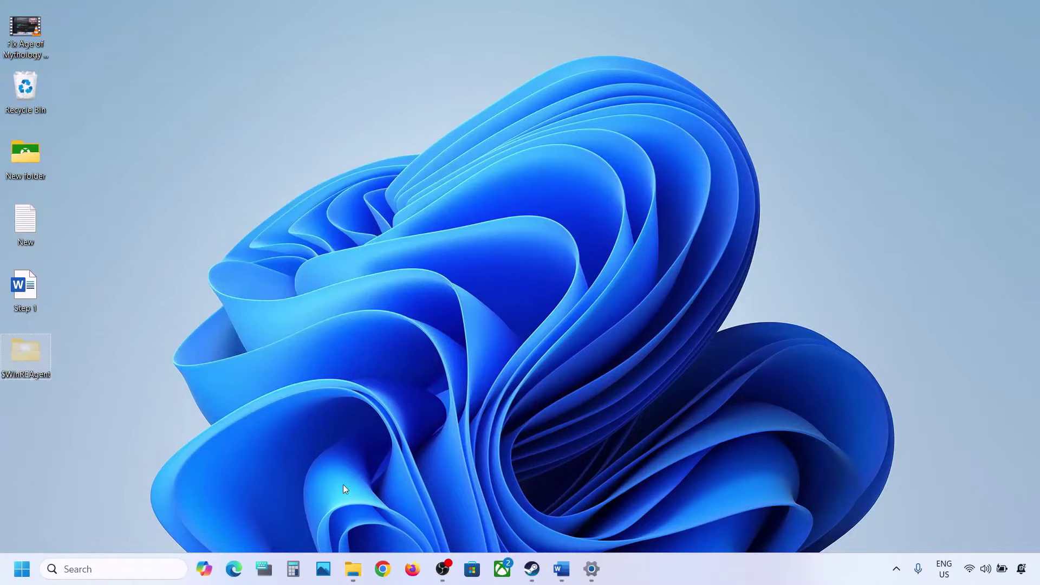
# Return to File Explorer and delete the original $WinREAgent folder from the C: drive.
pyautogui.click(353, 572)
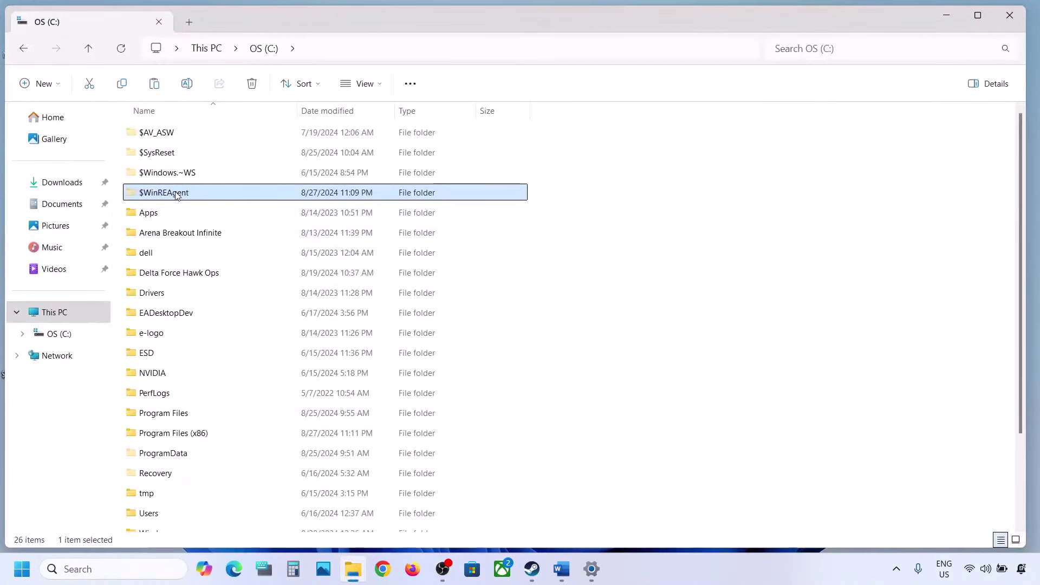
pyautogui.rightClick(176, 195)
pyautogui.click(299, 175)
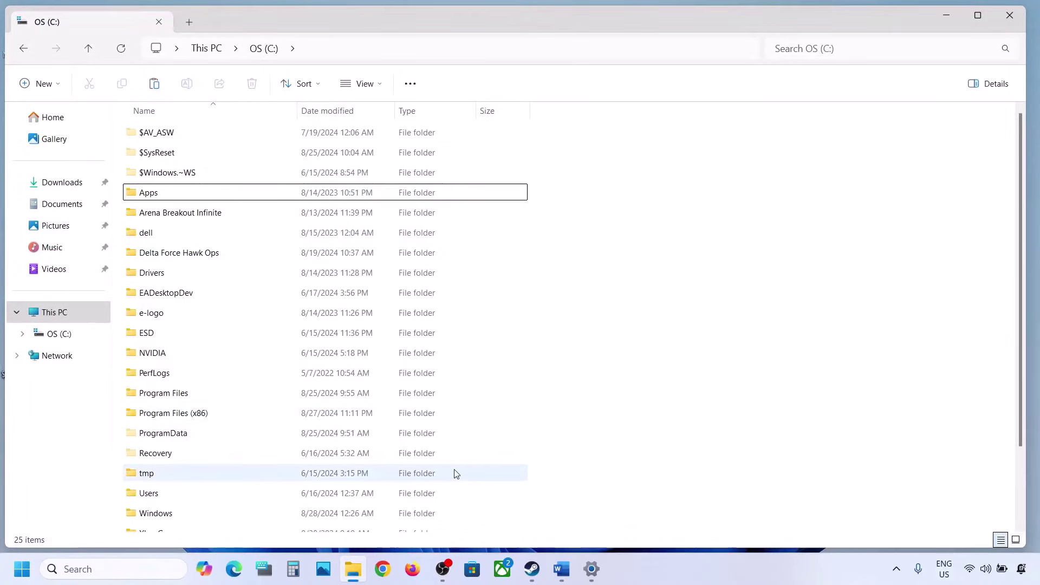
# Switch to Settings, open the Windows Update page and check for updates.
pyautogui.click(591, 569)
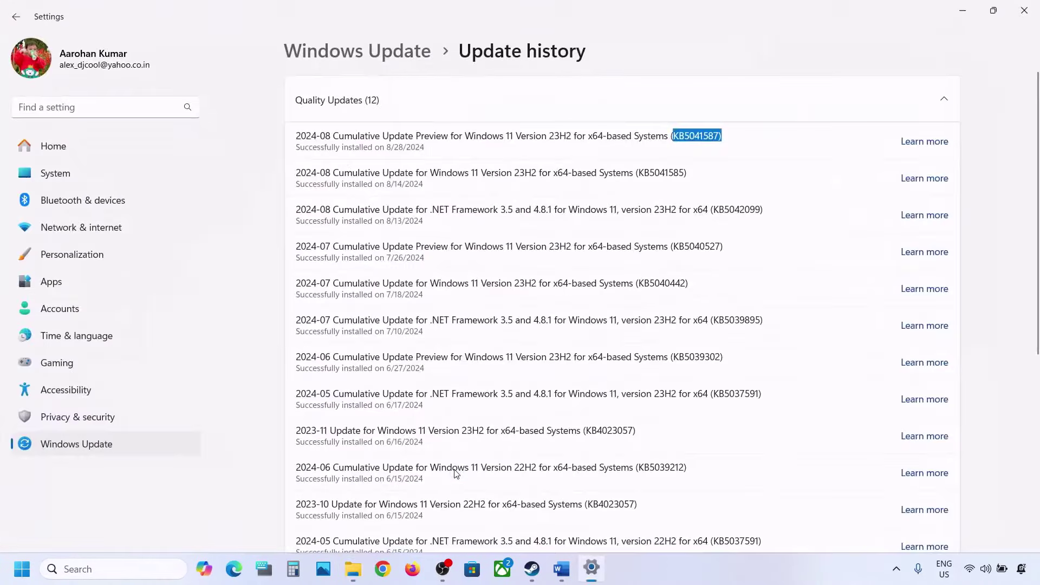
pyautogui.click(84, 449)
pyautogui.click(907, 115)
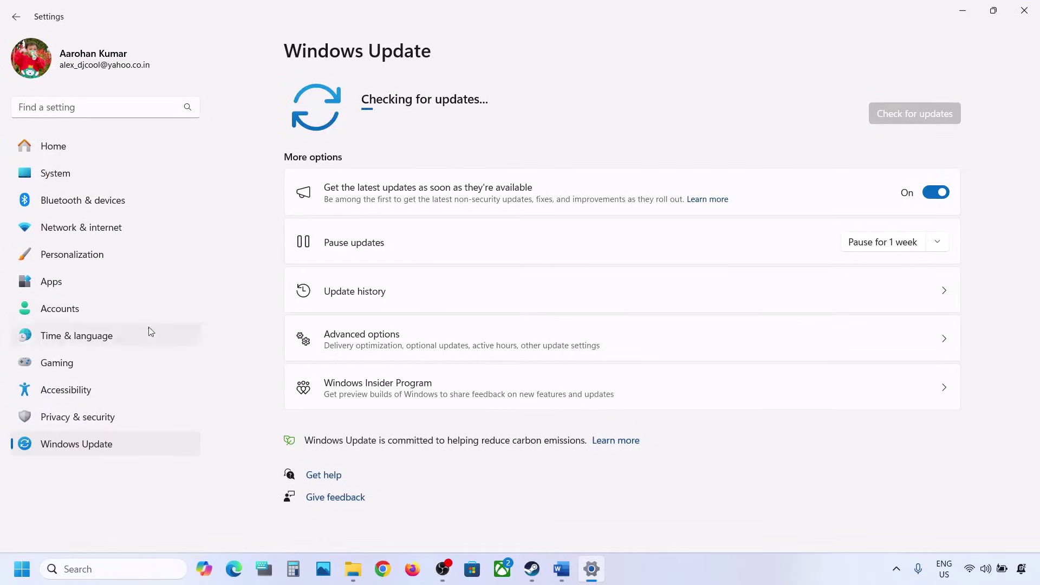
# Look at the computer's power options without choosing one and minimize the Settings window.
pyautogui.click(21, 569)
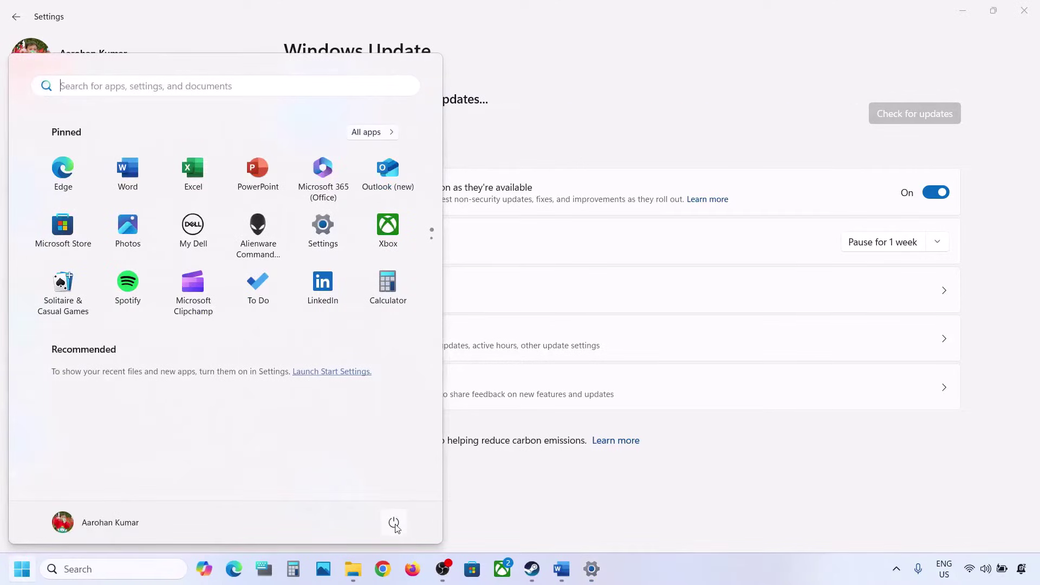
pyautogui.click(394, 523)
pyautogui.press('Escape')
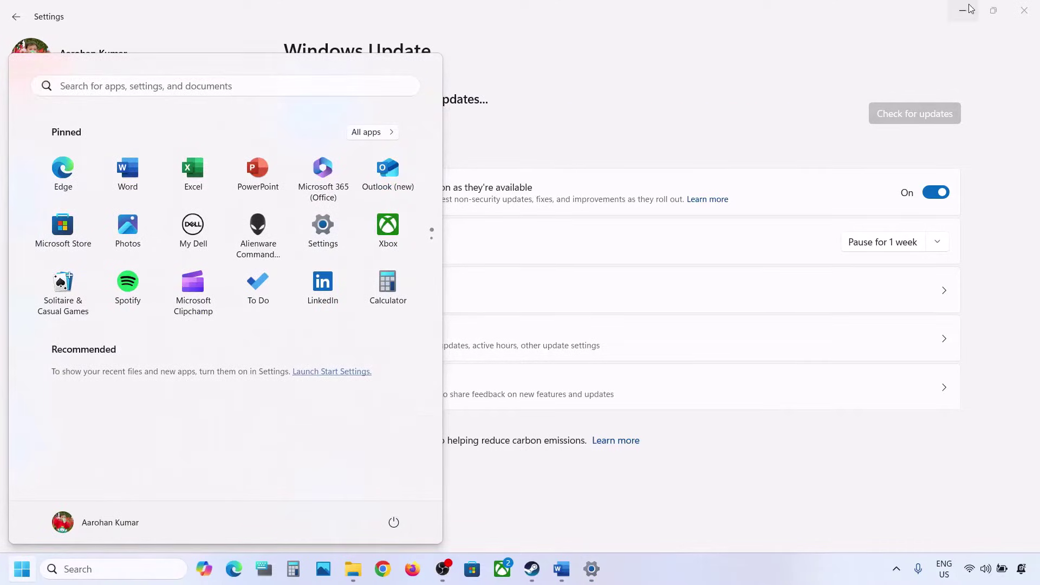
pyautogui.click(970, 9)
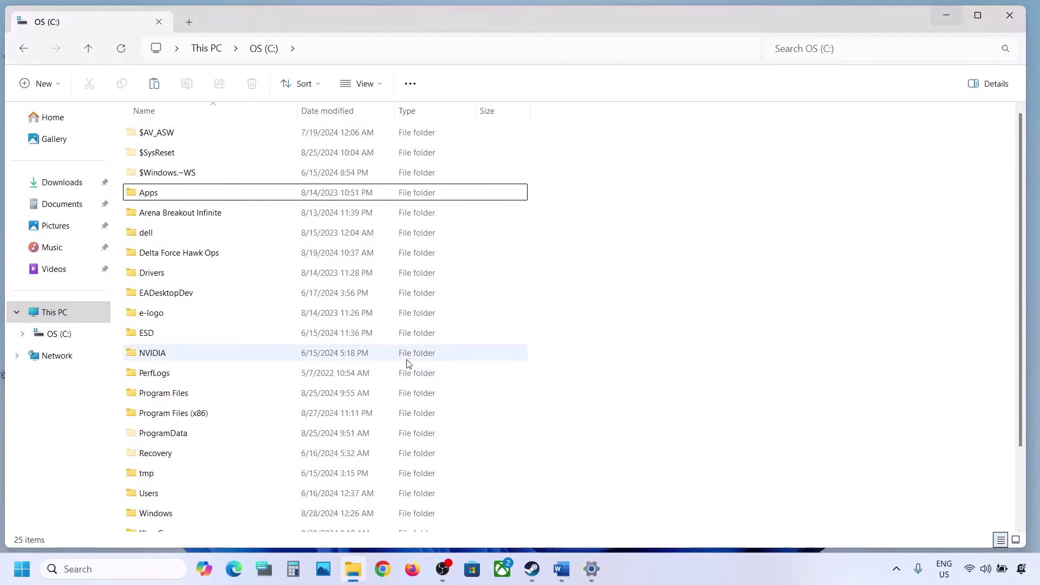
# Move the $WinREAgent folder from the desktop back to the C: drive and close File Explorer.
pyautogui.press('super+d')
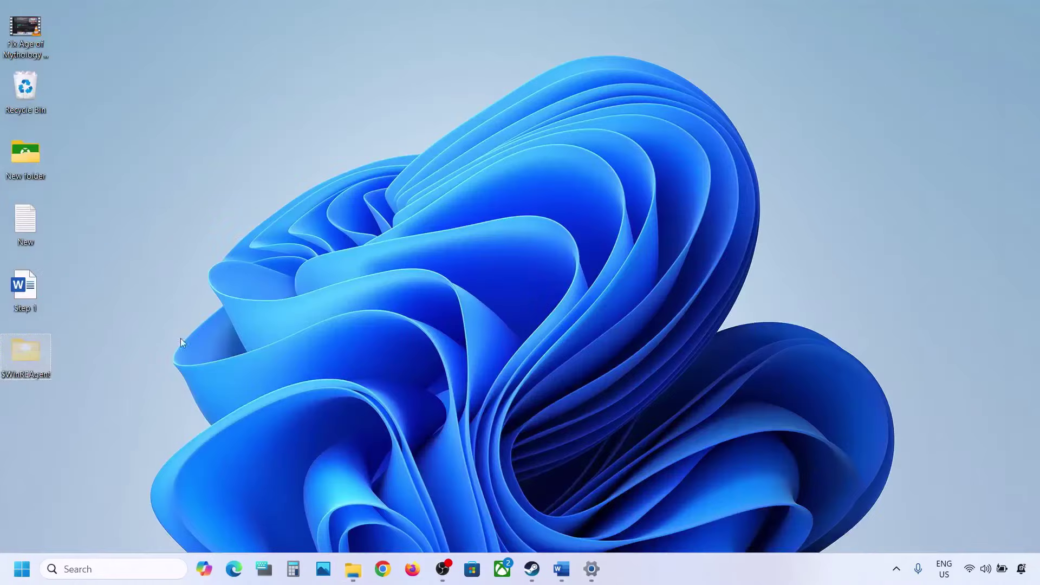
pyautogui.rightClick(34, 357)
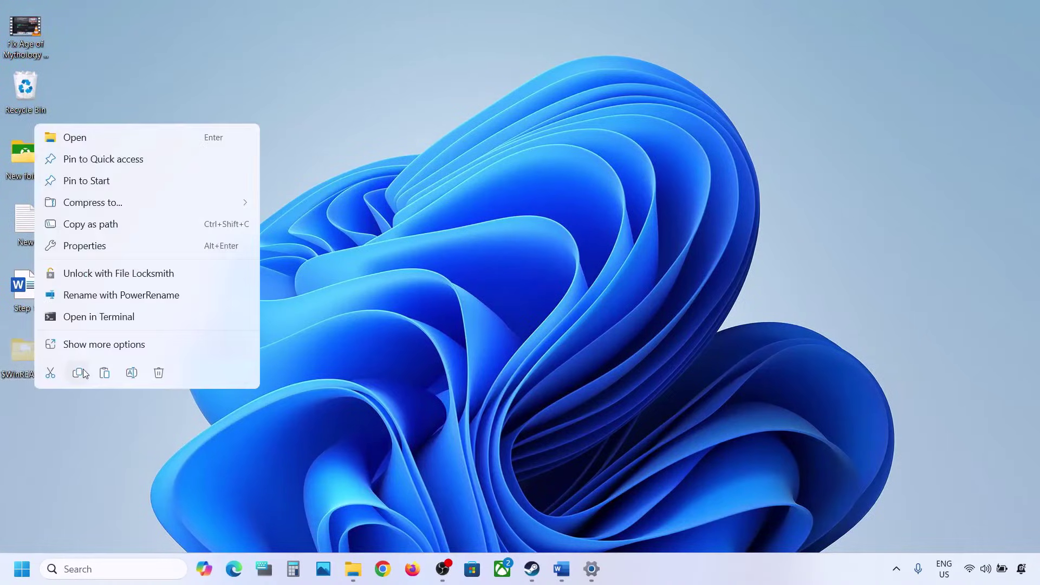
pyautogui.click(58, 375)
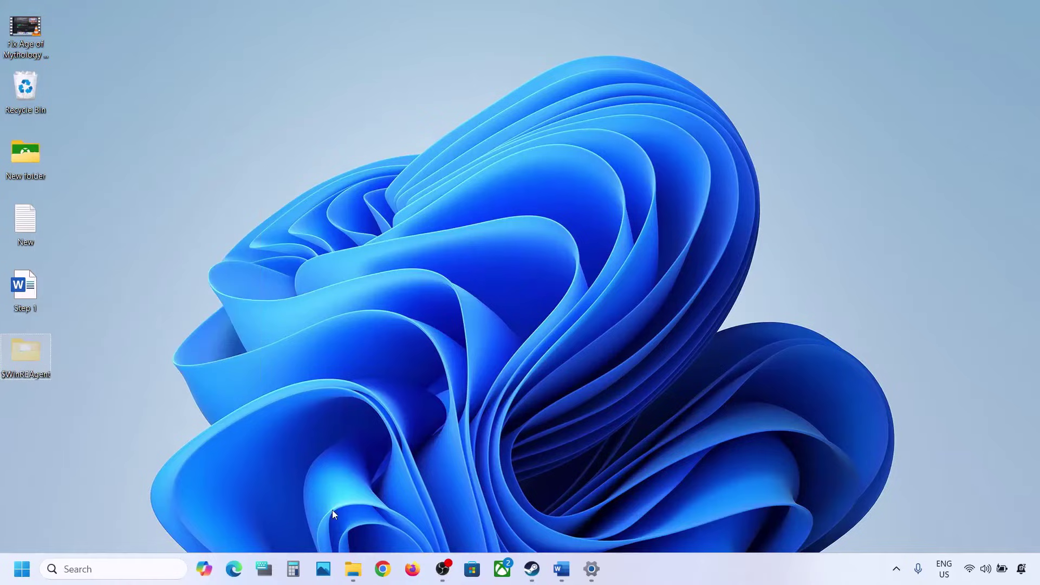
pyautogui.click(353, 569)
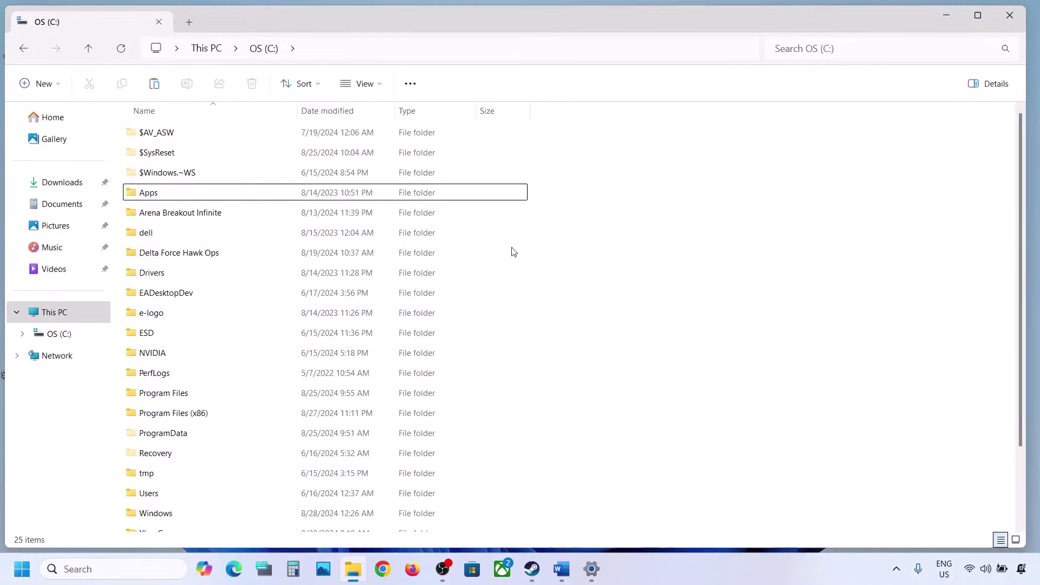
pyautogui.hotkey('ctrl', 'v')
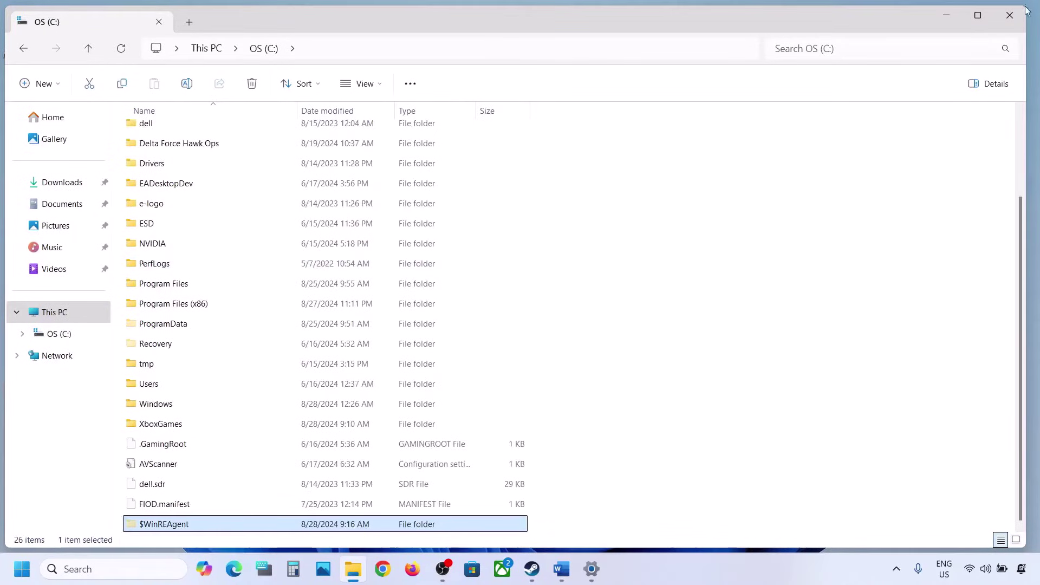
pyautogui.click(1009, 15)
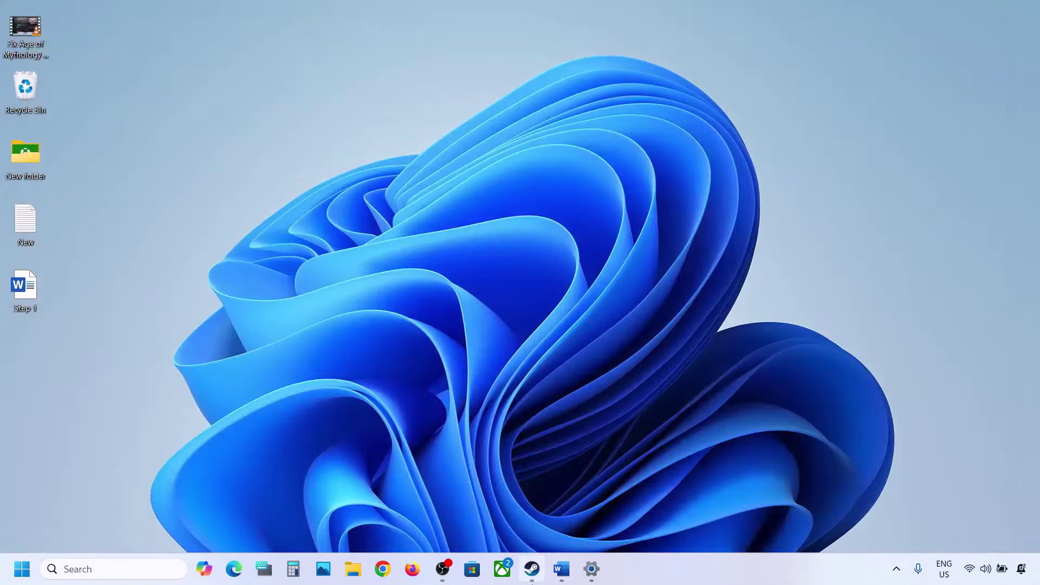
# Switch to the Word document and highlight "Run Update Troubleshooter" under Step 3.
pyautogui.click(561, 569)
pyautogui.scroll(-2, 293, 380)
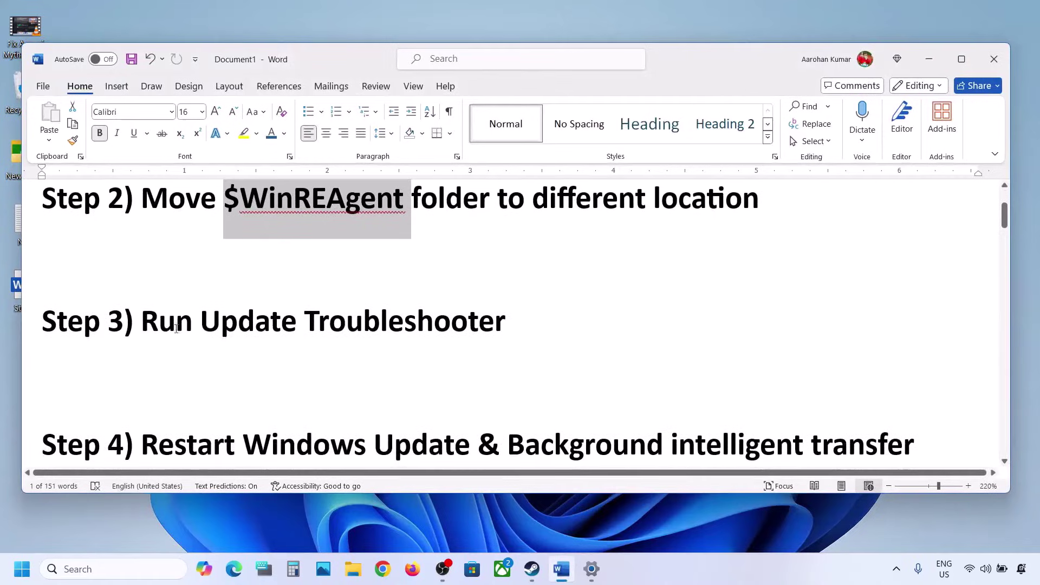
pyautogui.moveTo(151, 325); pyautogui.dragTo(545, 301)
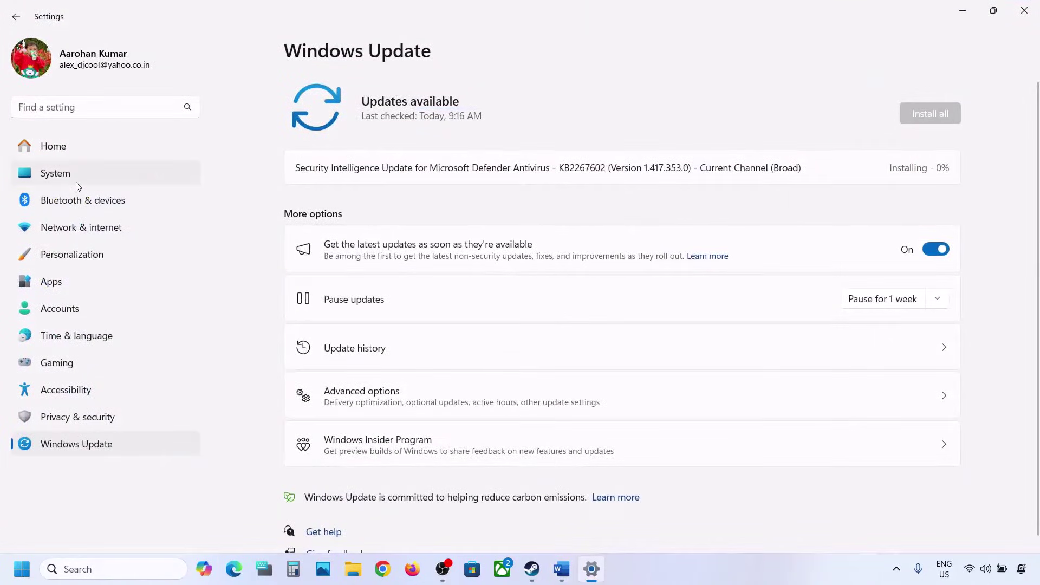
# Run the Windows Update troubleshooter from the System settings' list of other troubleshooters.
pyautogui.click(76, 182)
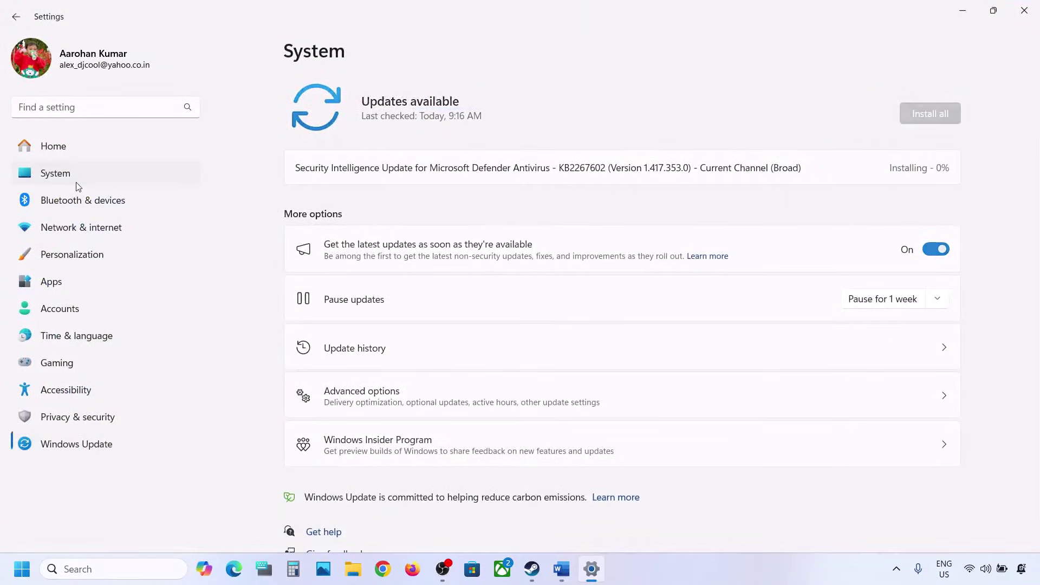
pyautogui.scroll(-2, 375, 357)
pyautogui.scroll(-3, 374, 359)
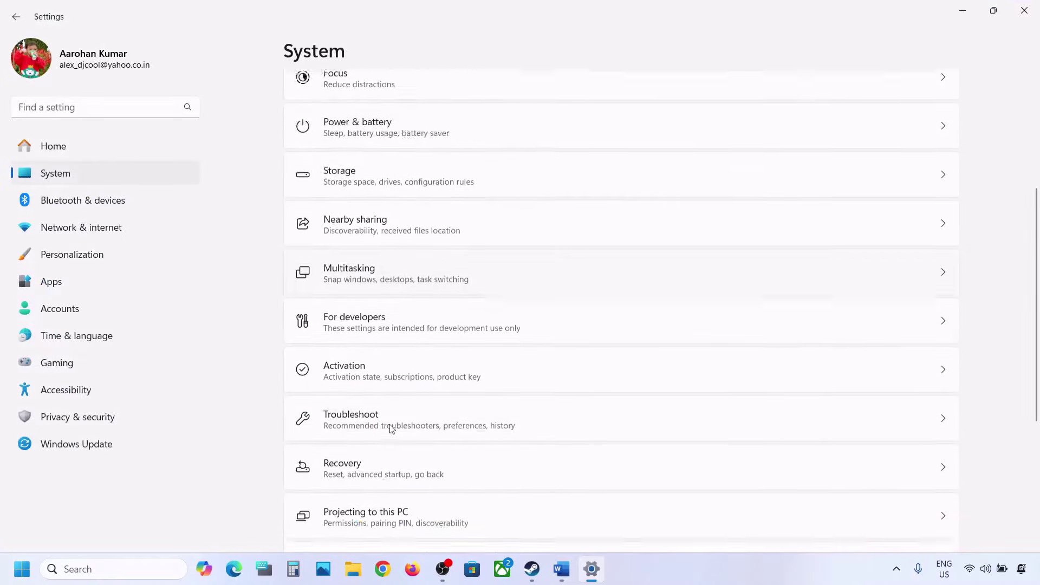
pyautogui.click(389, 379)
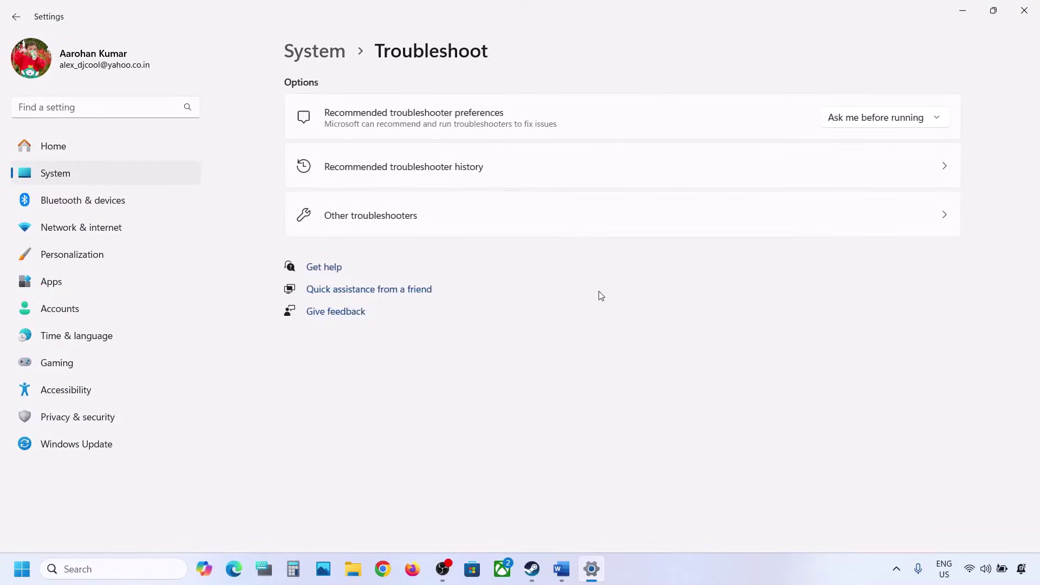
pyautogui.click(412, 225)
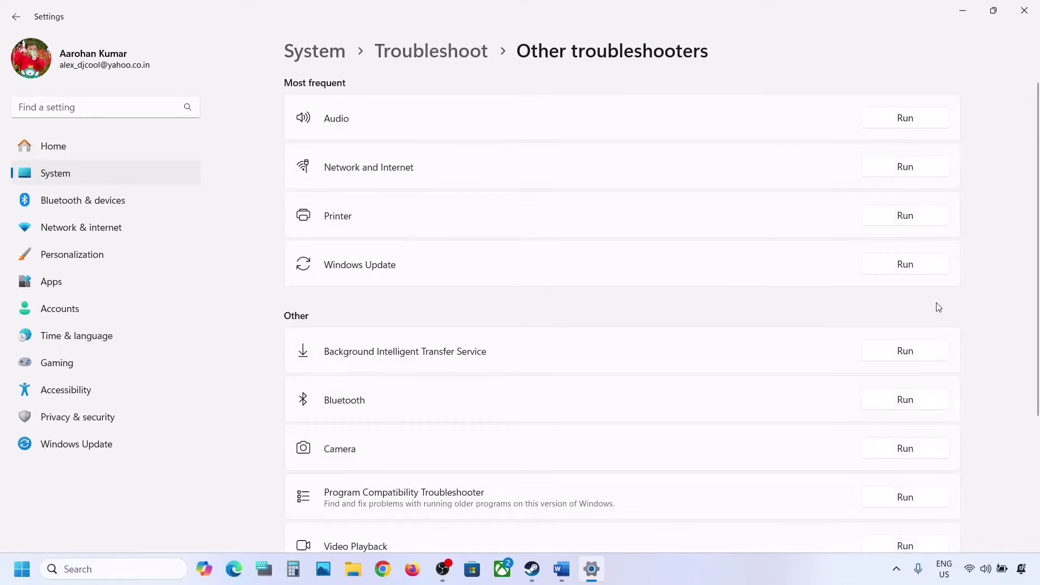
pyautogui.click(919, 271)
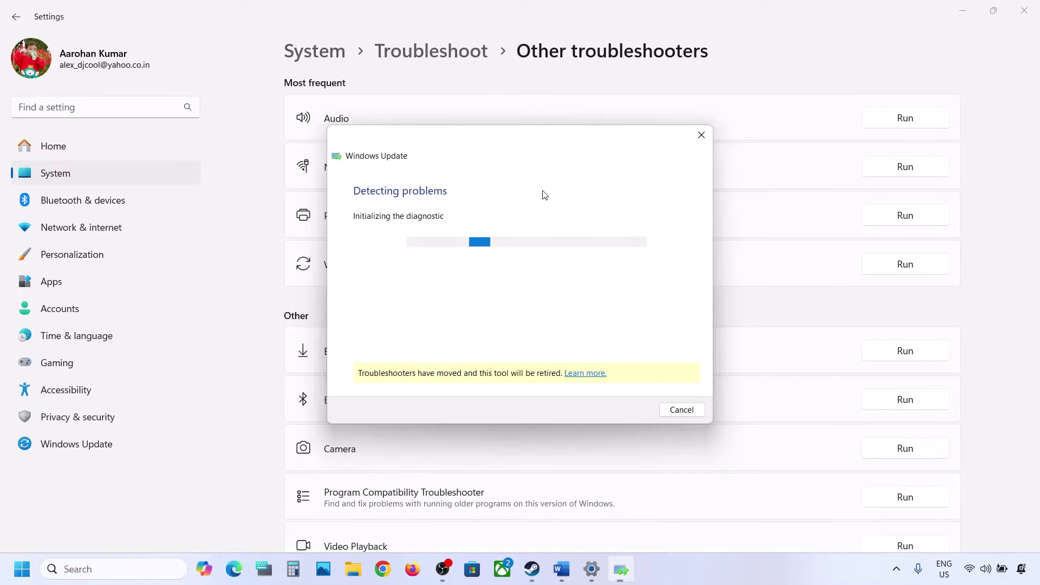
# Switch to the Word document and highlight "Restart Windows Update & Background intelligent" in the Step 4 heading.
pyautogui.click(561, 569)
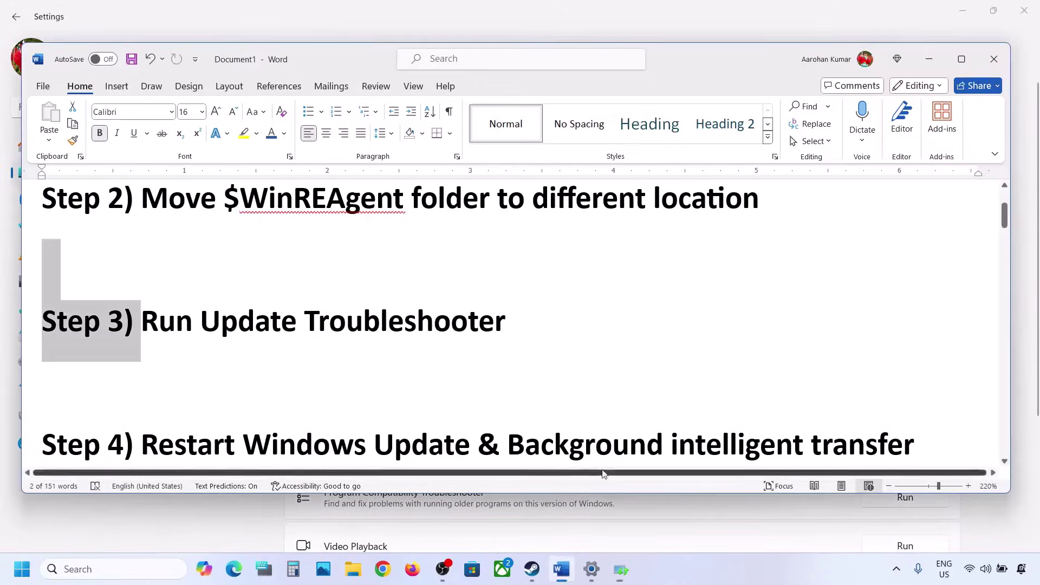
pyautogui.scroll(-2, 355, 356)
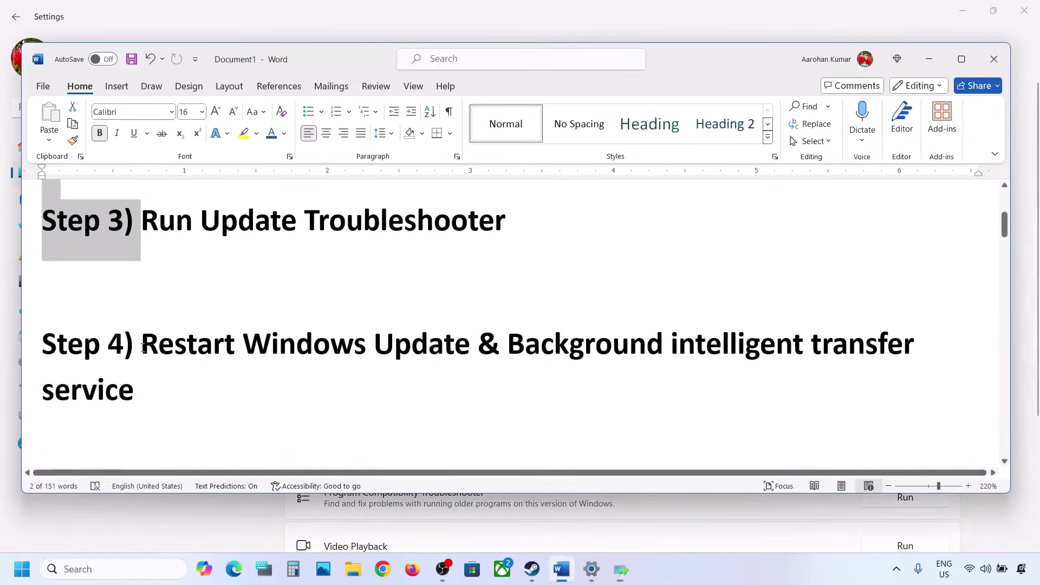
pyautogui.moveTo(143, 349); pyautogui.dragTo(808, 354)
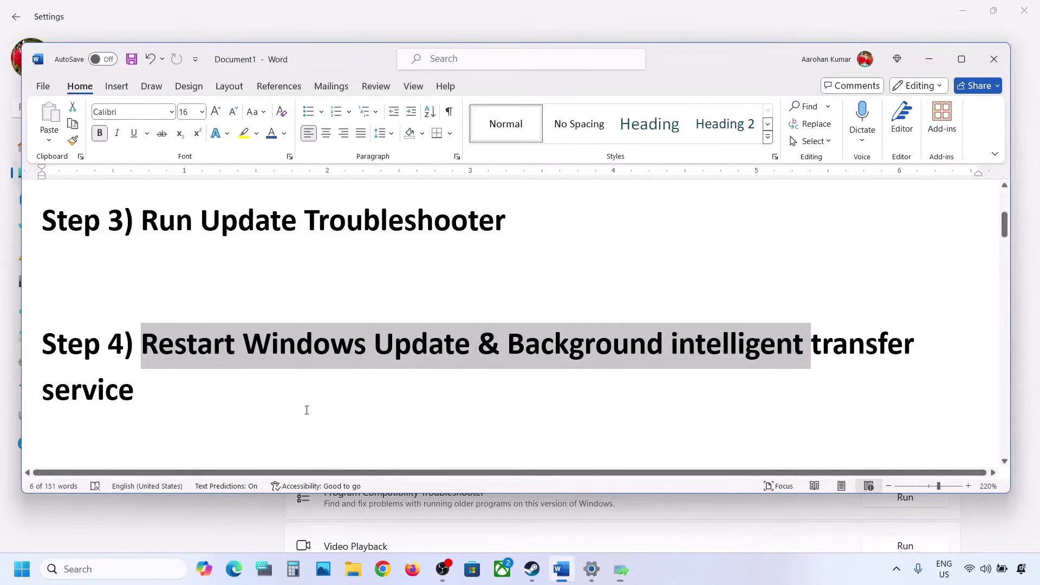
# Search Windows for "services" and open the Services console.
pyautogui.click(120, 577)
pyautogui.write('services')
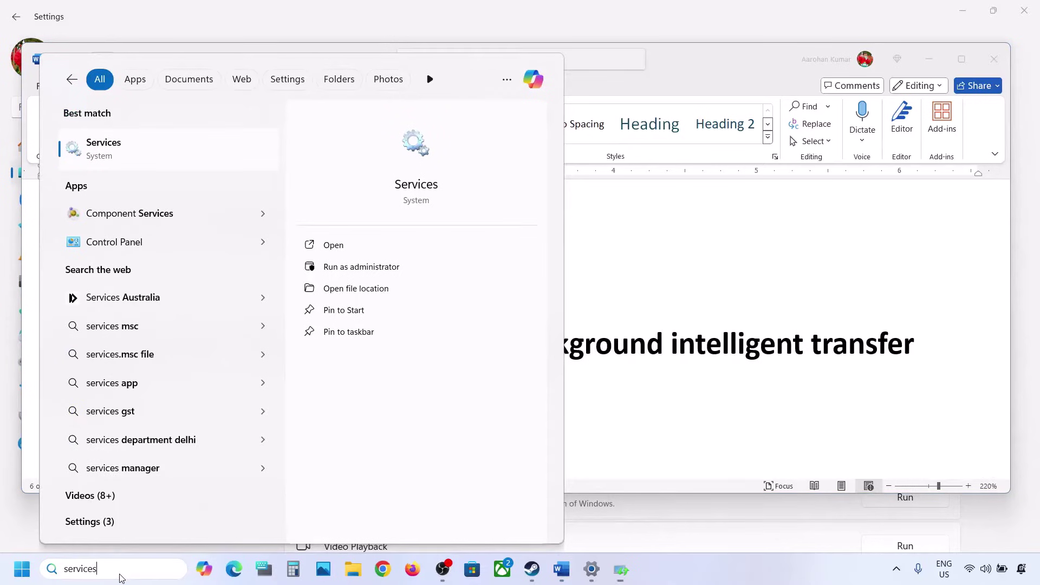
pyautogui.click(99, 145)
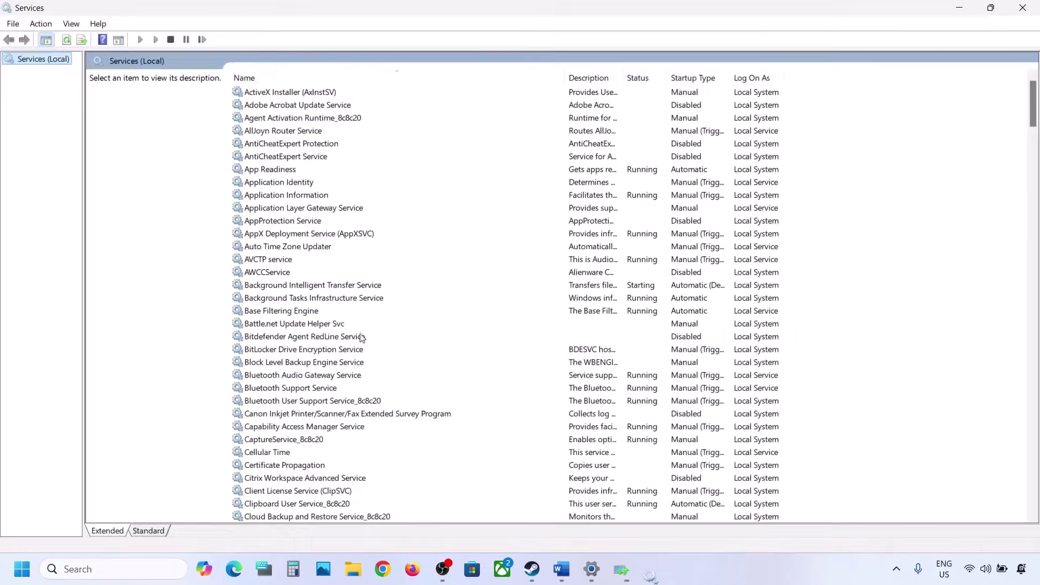
# Find the Windows Update service, set its startup type to Automatic and accept its properties.
pyautogui.click(353, 363)
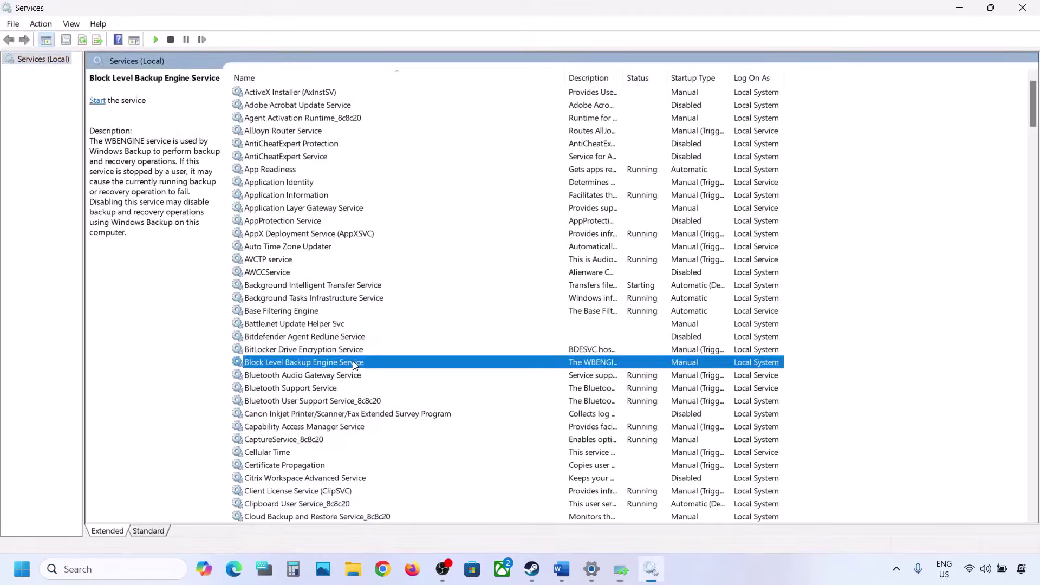
pyautogui.press('w')
pyautogui.scroll(-7, 354, 364)
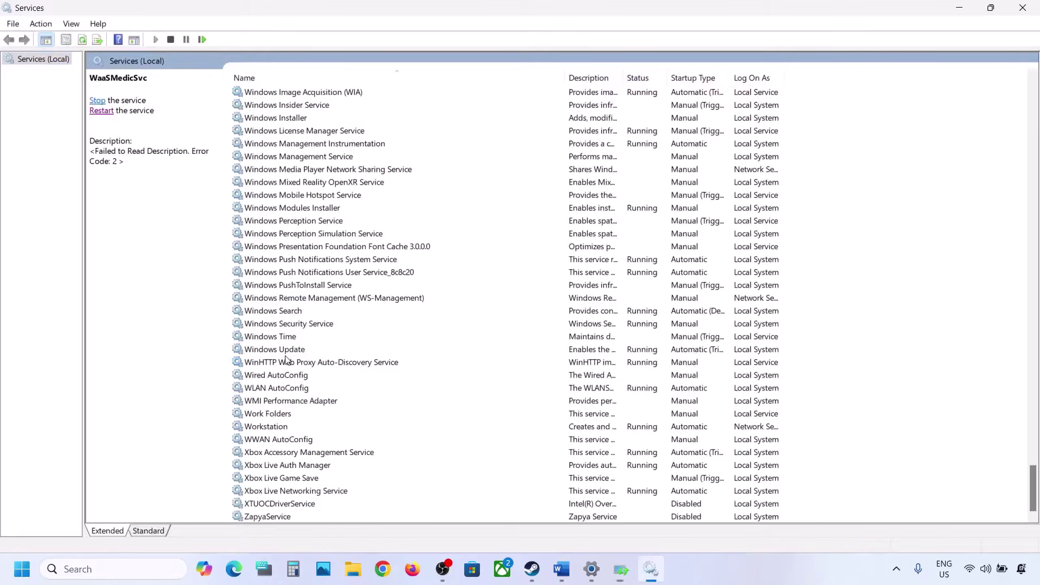
pyautogui.click(287, 350)
pyautogui.doubleClick(367, 353)
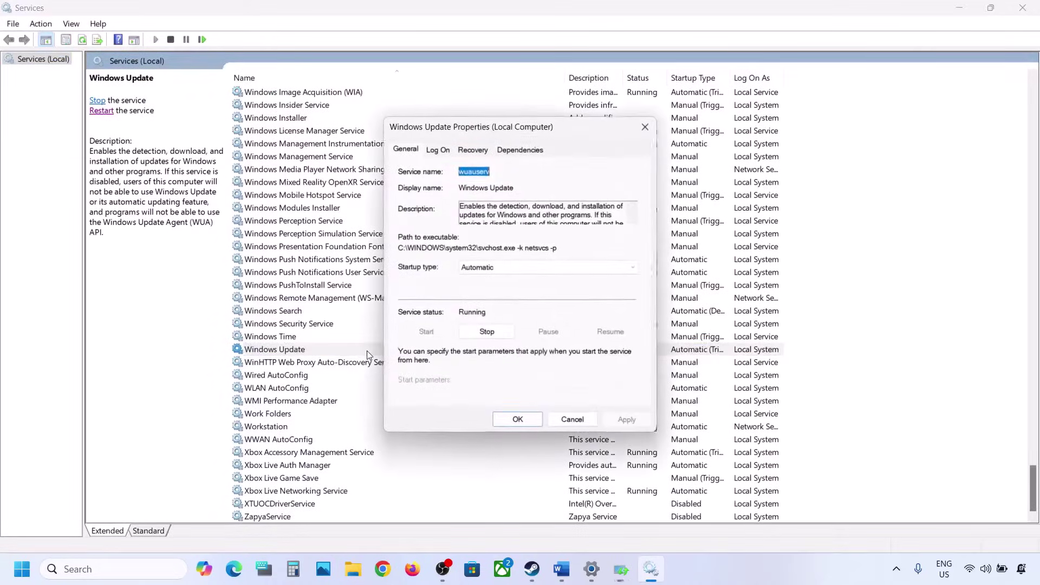
pyautogui.click(490, 268)
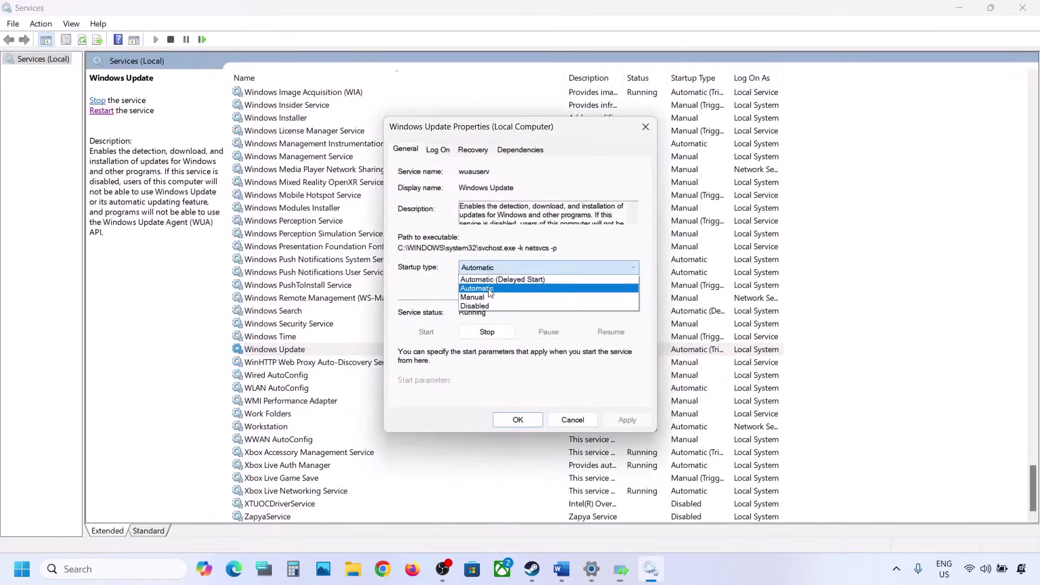
pyautogui.click(490, 289)
pyautogui.click(618, 417)
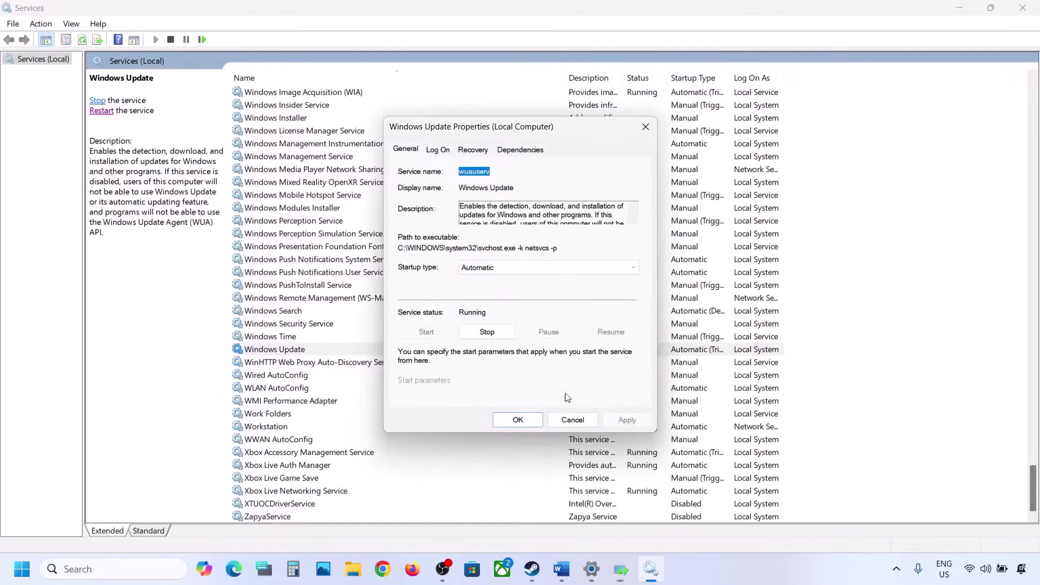
pyautogui.click(516, 421)
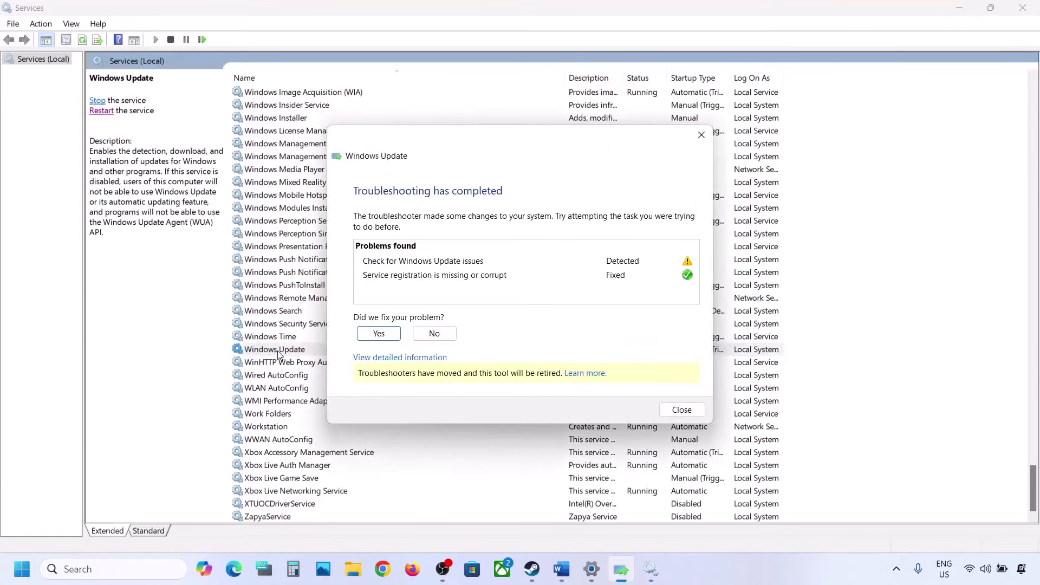
# Close the Windows Update troubleshooter window and restart the Windows Update service.
pyautogui.click(682, 410)
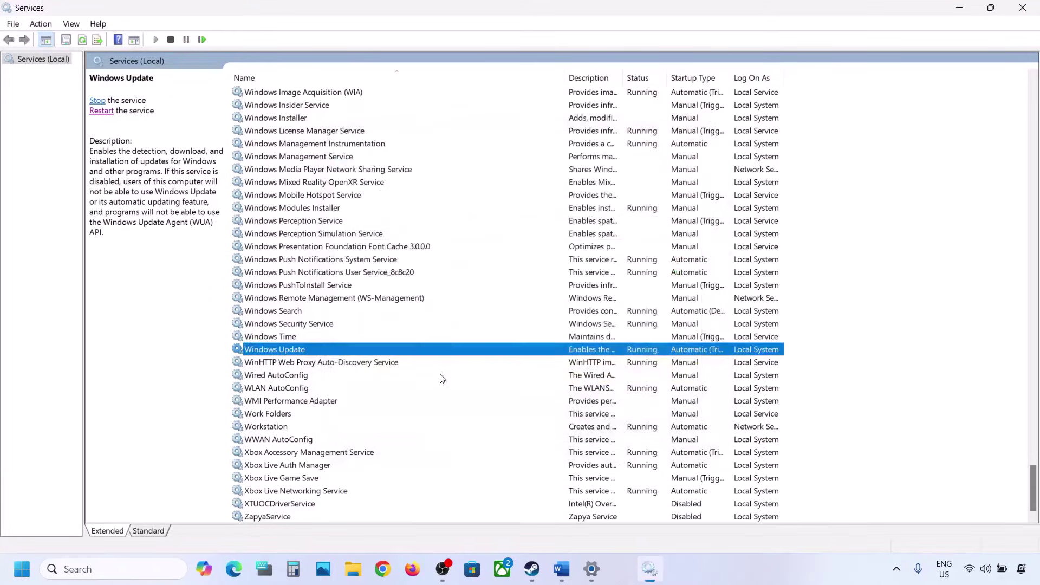
pyautogui.rightClick(287, 351)
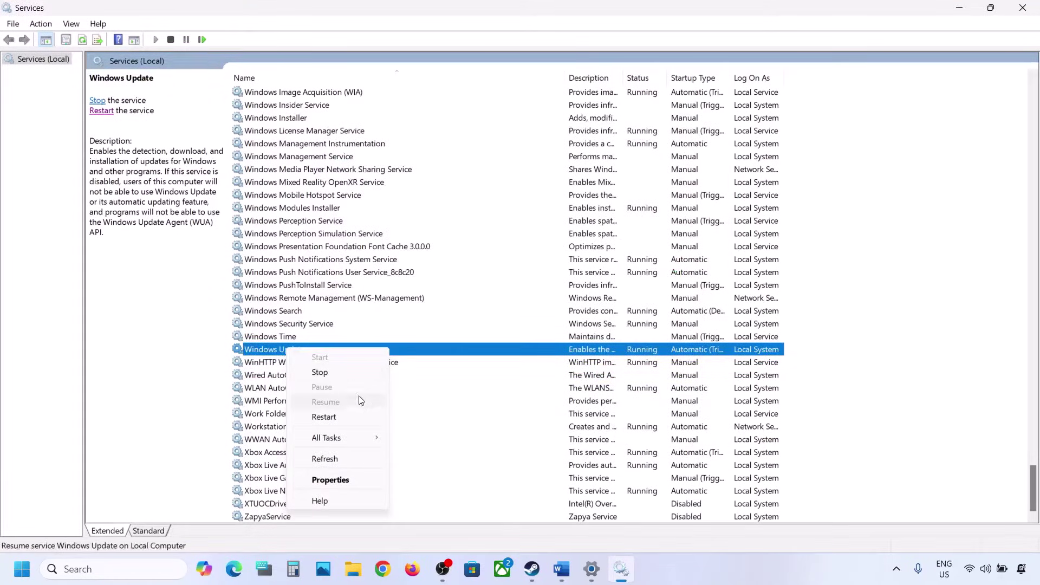
pyautogui.click(335, 417)
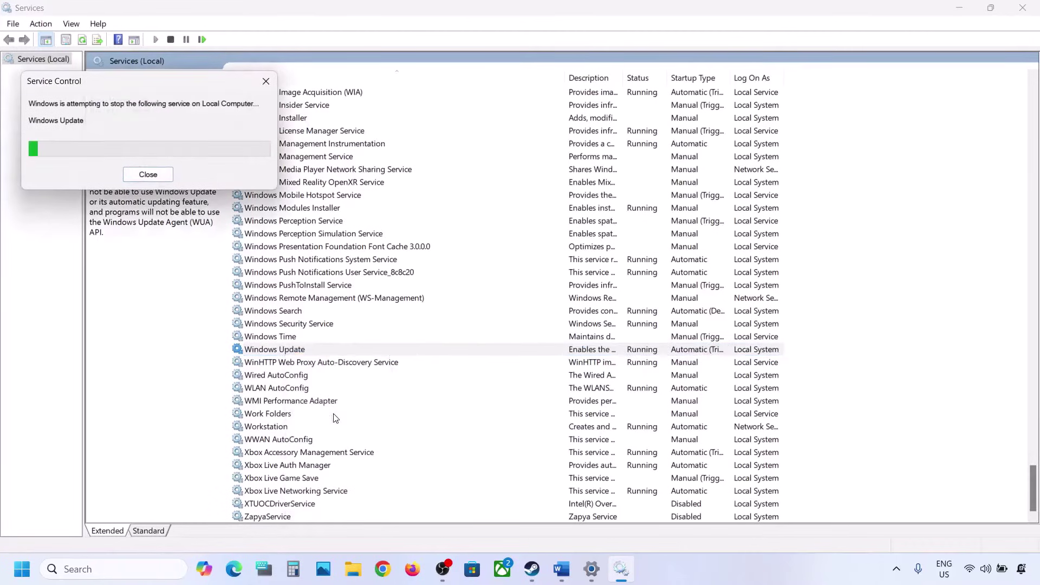
# Set the Background Intelligent Transfer Service's startup type to Automatic and restart that service.
pyautogui.click(326, 288)
pyautogui.press('b')
pyautogui.scroll(5, 327, 285)
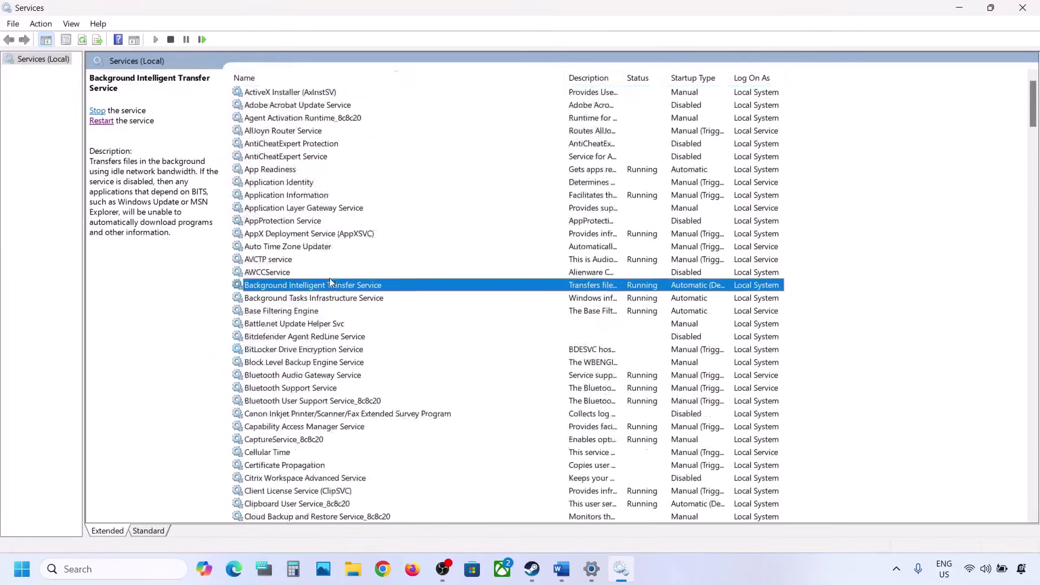
pyautogui.doubleClick(354, 291)
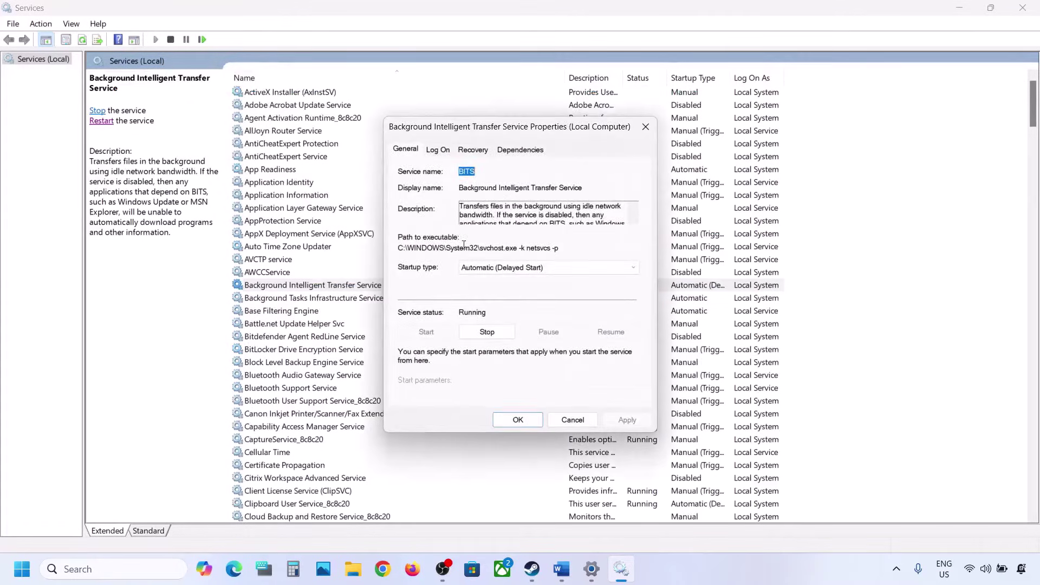
pyautogui.click(508, 271)
pyautogui.click(501, 287)
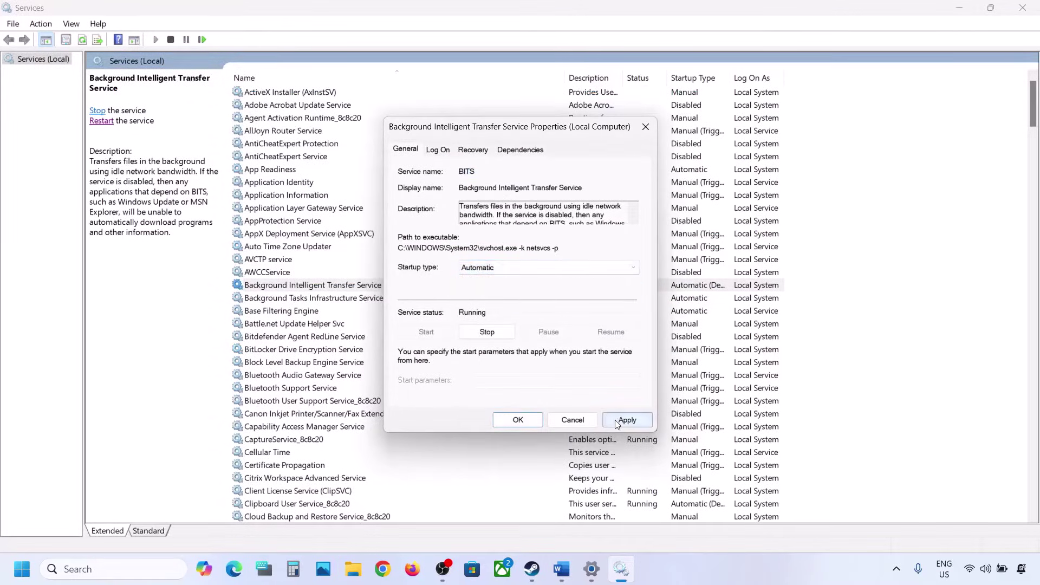
pyautogui.click(615, 421)
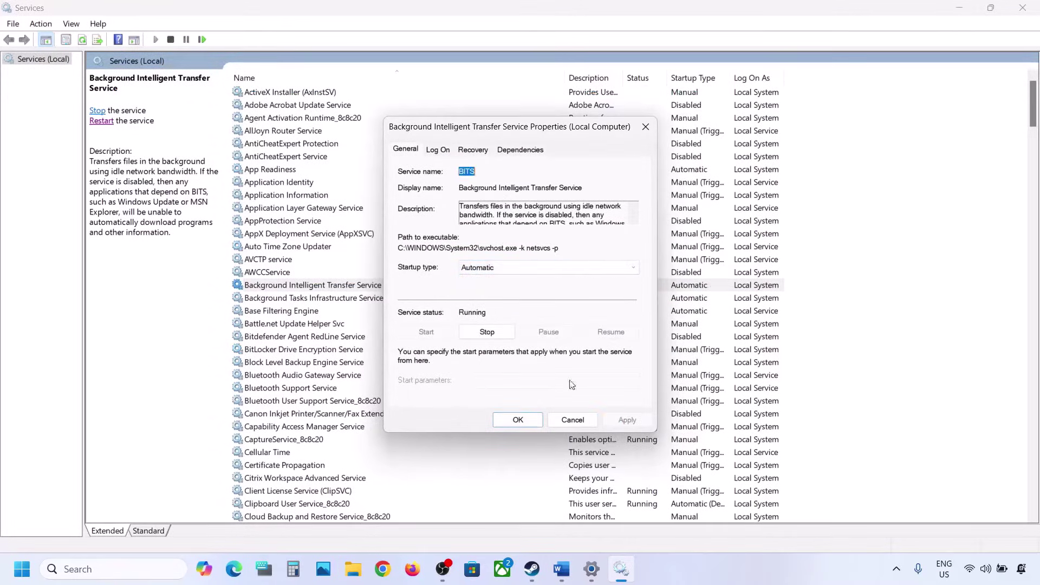
pyautogui.click(508, 423)
pyautogui.rightClick(332, 290)
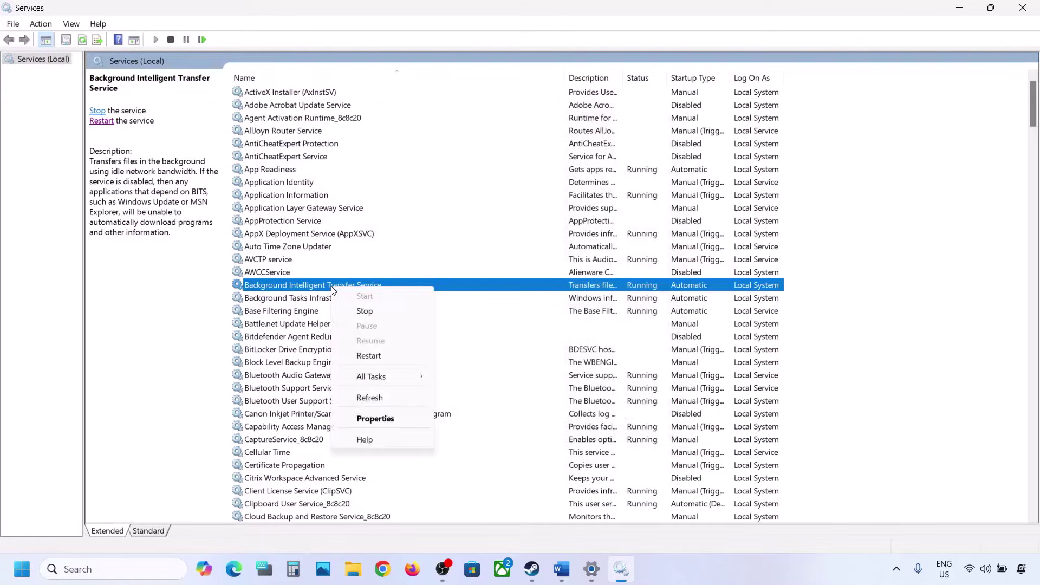
pyautogui.click(369, 356)
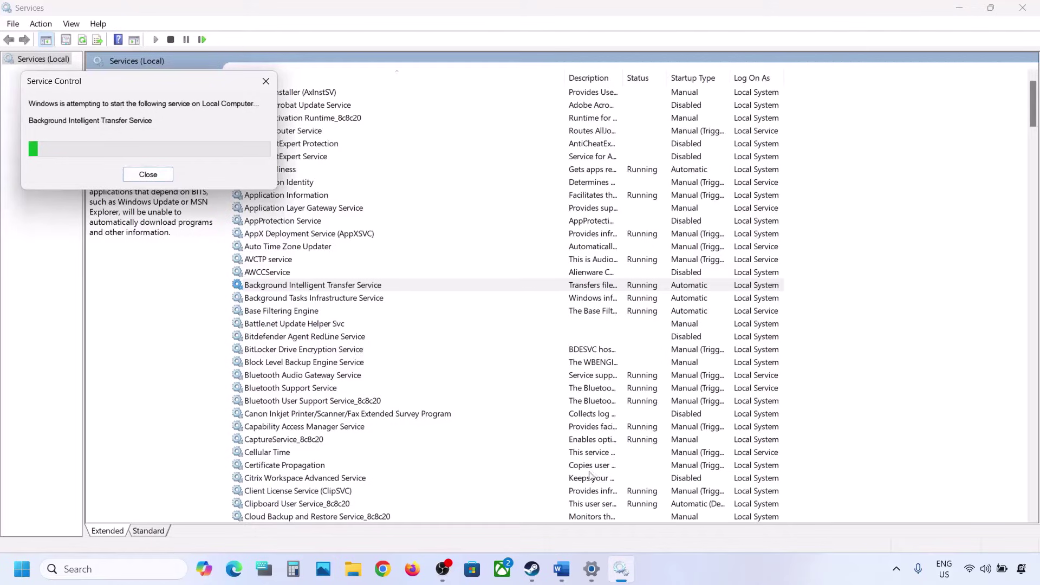
# Switch to the Word document and copy the Windows 11 software download link under Step 5.
pyautogui.moveTo(562, 571)
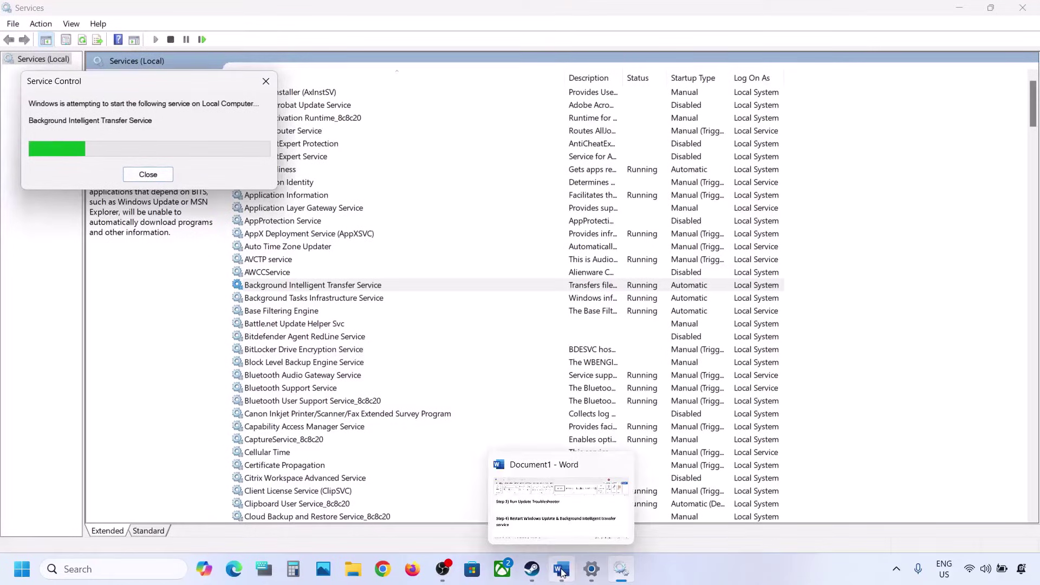
pyautogui.click(562, 571)
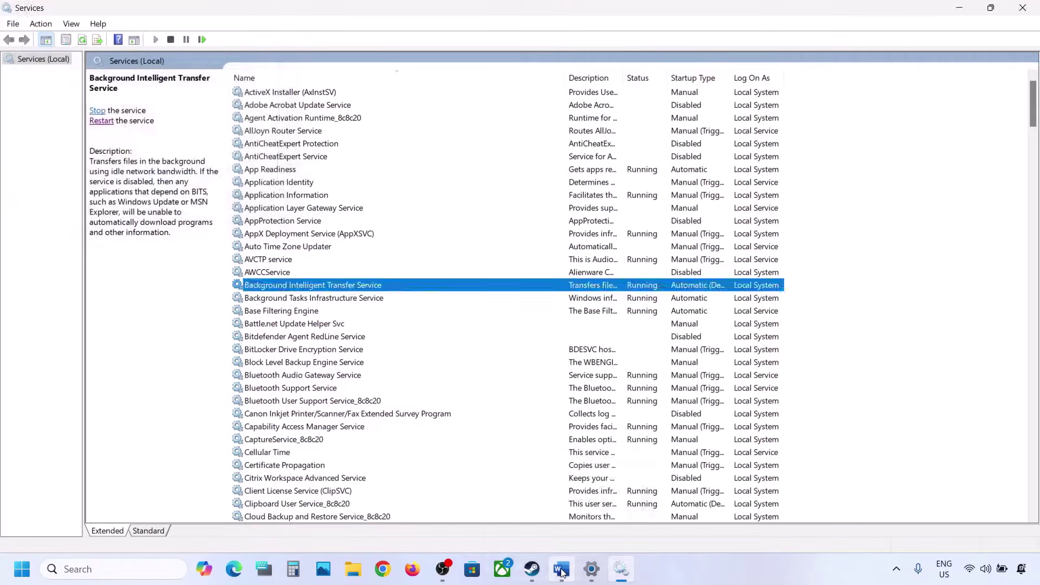
pyautogui.scroll(-2, 374, 422)
pyautogui.scroll(-1, 374, 422)
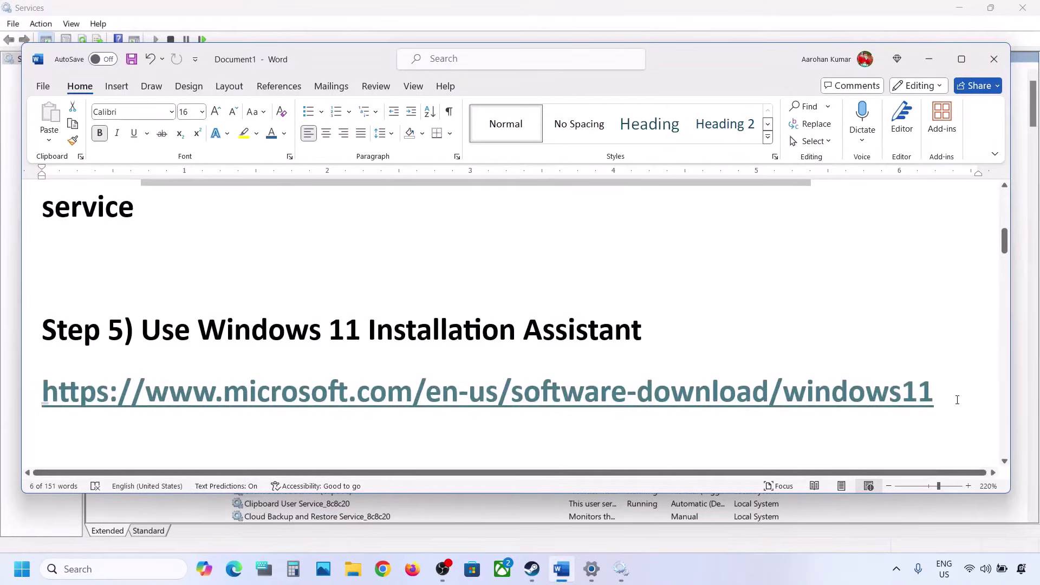
pyautogui.moveTo(928, 398); pyautogui.dragTo(83, 408)
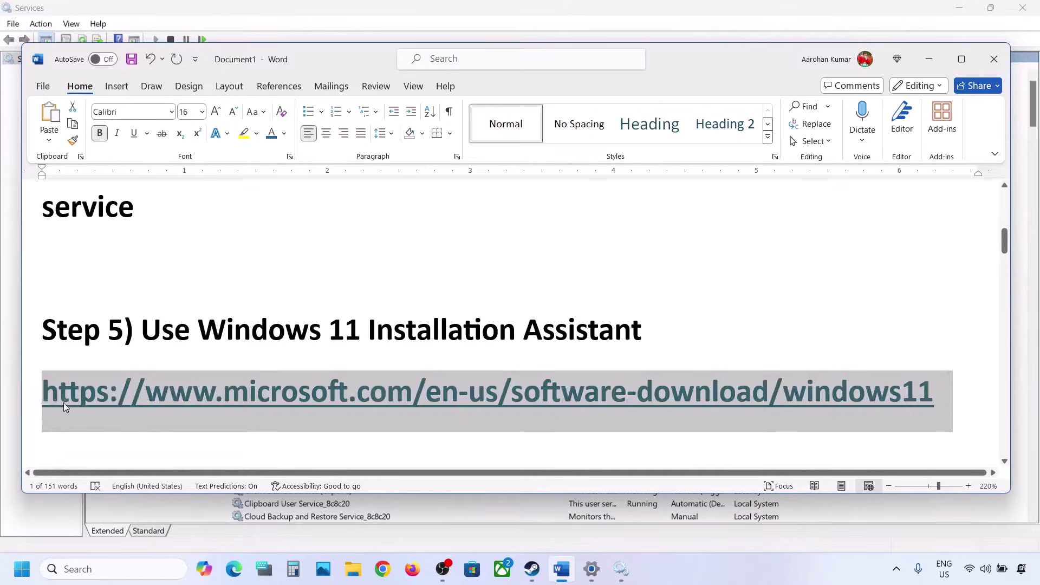
pyautogui.rightClick(213, 382)
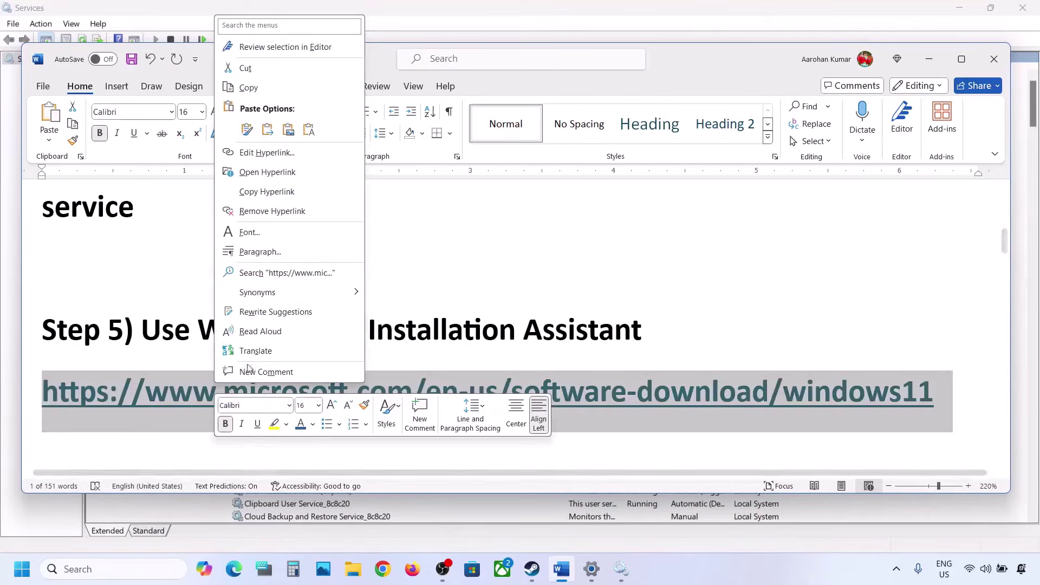
pyautogui.click(249, 88)
# Switch to Chrome and open the copied link microsoft.com/en-us/software-download/windows11.
pyautogui.click(381, 563)
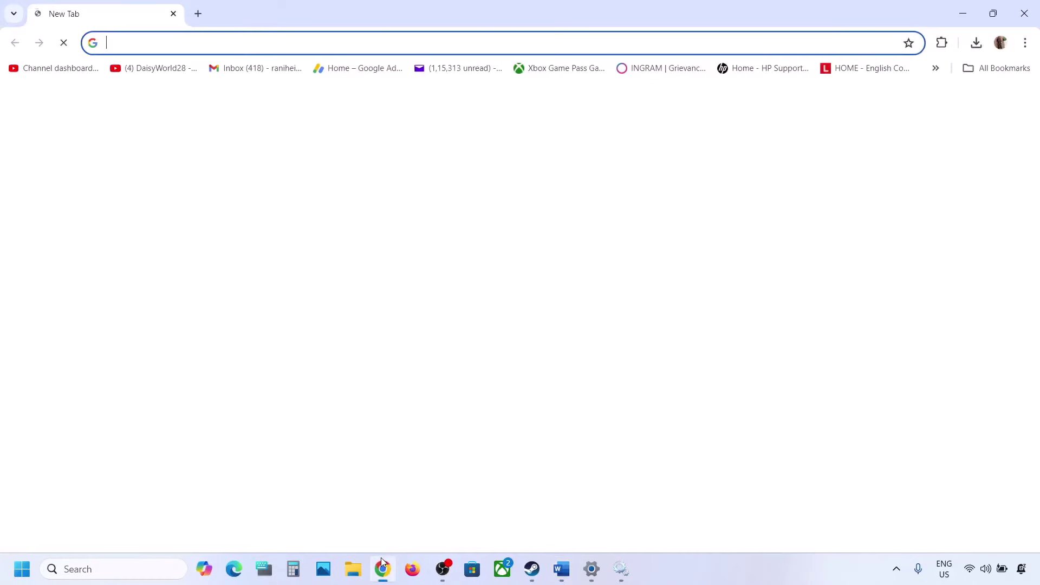
pyautogui.hotkey('ctrl', 'v')
pyautogui.press('Return')
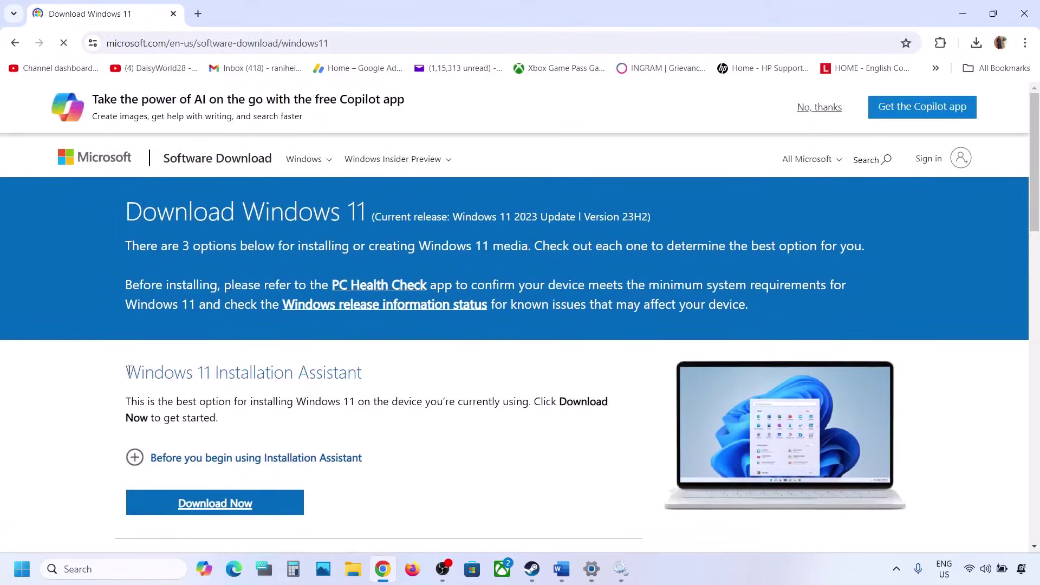
# Highlight the Windows 11 Installation Assistant heading and download the Installation Assistant.
pyautogui.moveTo(130, 371); pyautogui.dragTo(397, 366)
pyautogui.scroll(-3, 397, 367)
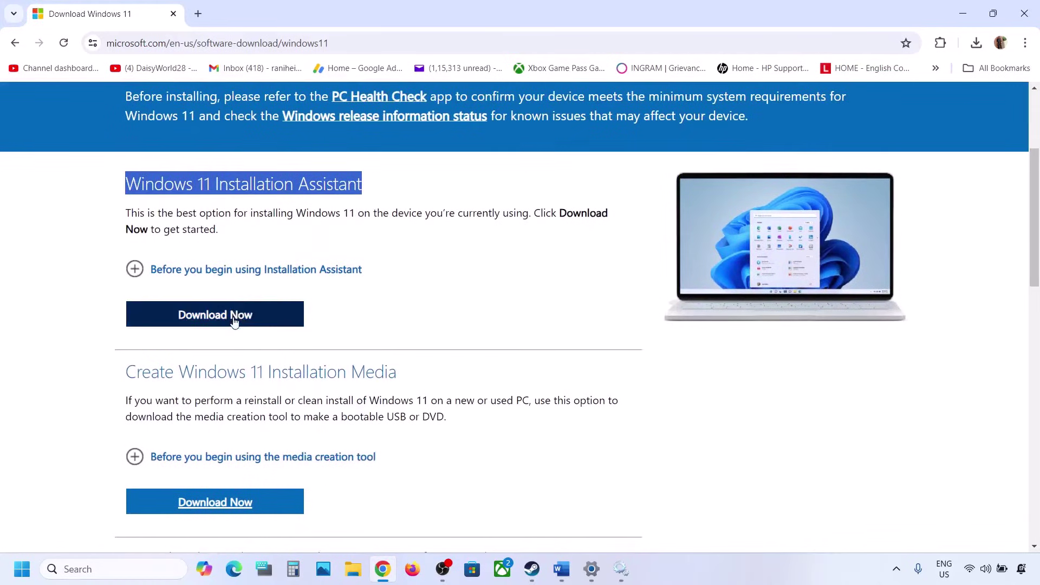
pyautogui.click(234, 322)
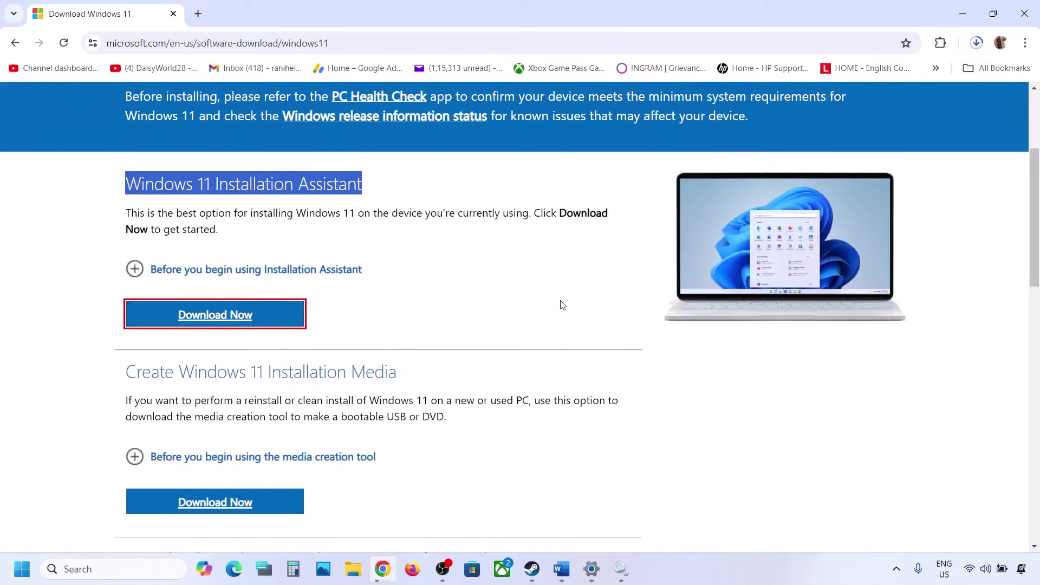
pyautogui.click(828, 79)
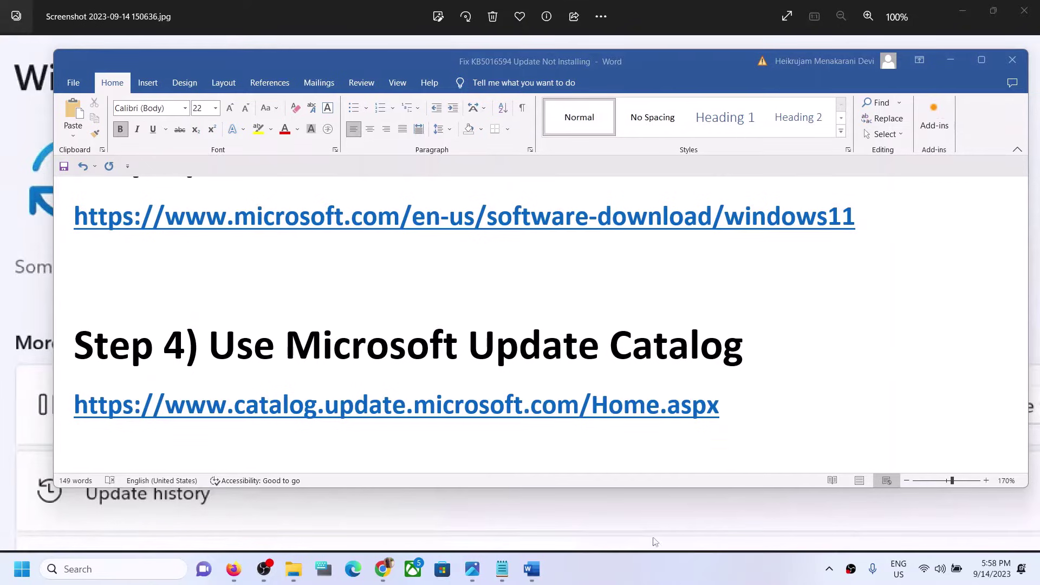
# Highlight the Step 4 heading text "Use Microsoft Update Catalog" and copy the catalog link beneath it.
pyautogui.click(218, 347)
pyautogui.keyDown('shift'); pyautogui.click(726, 368); pyautogui.keyUp('shift')
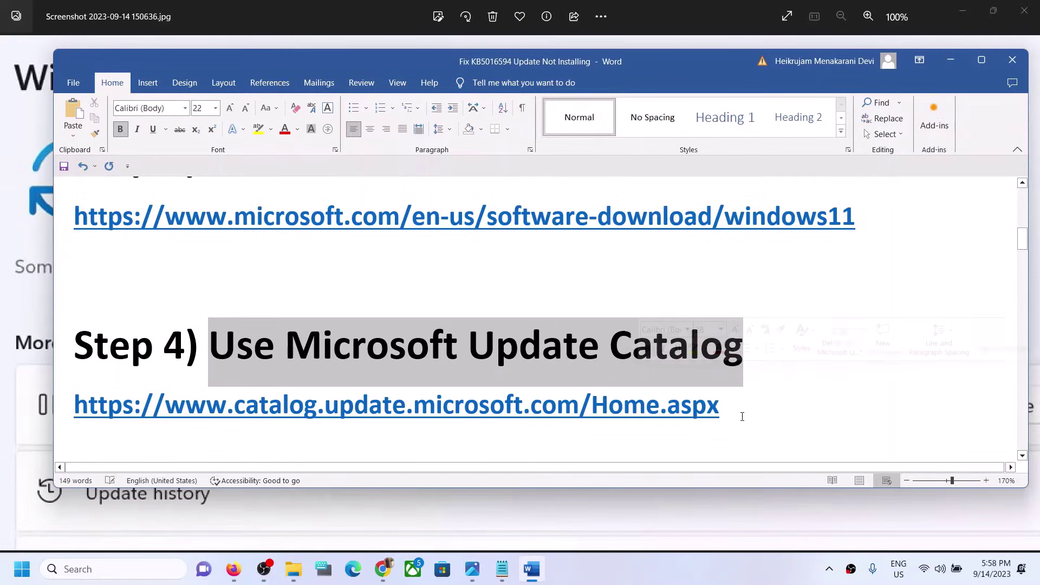
pyautogui.tripleClick(181, 406)
pyautogui.rightClick(180, 406)
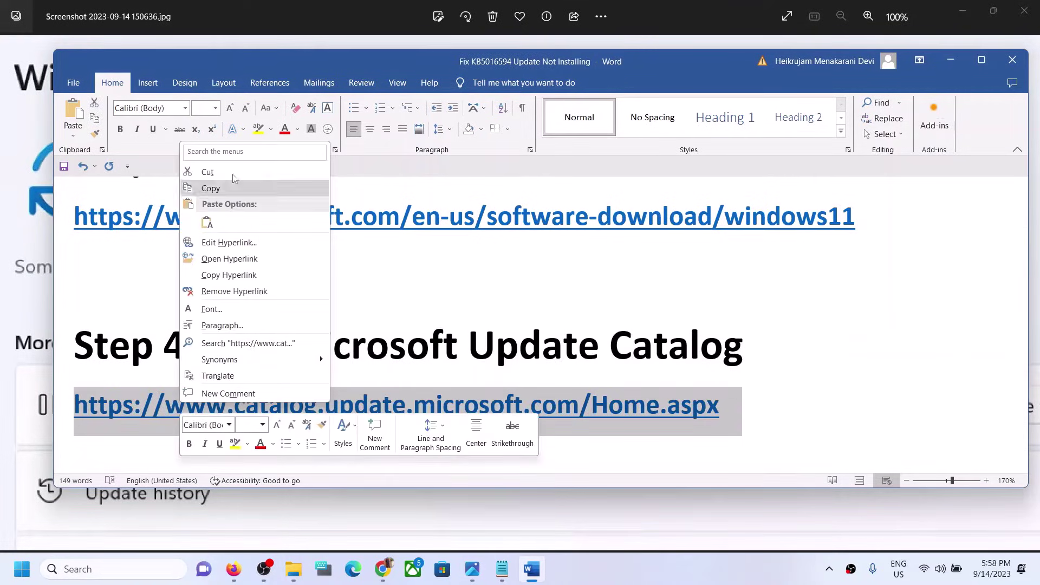
pyautogui.click(211, 188)
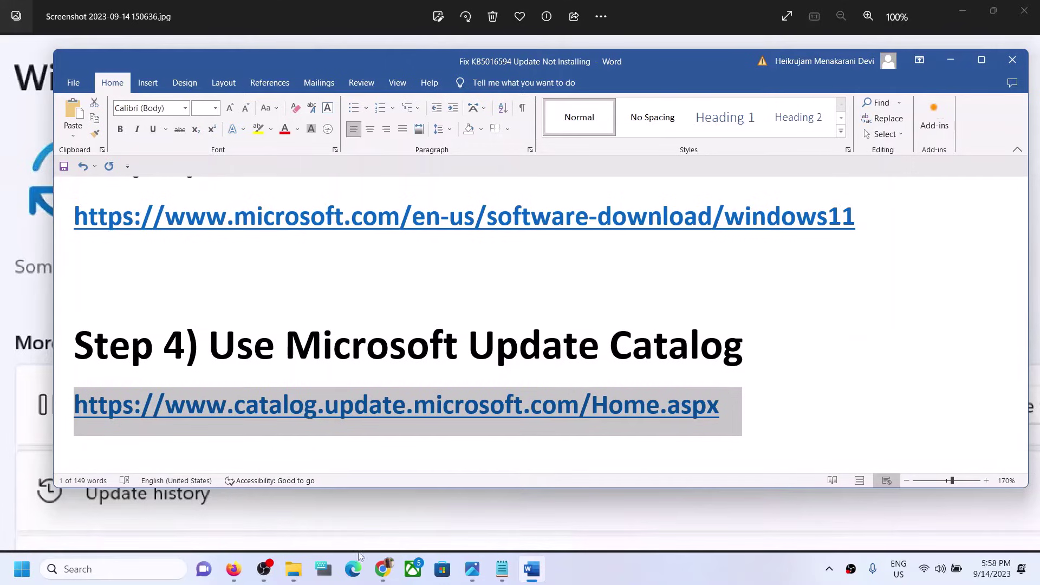
# Switch to a new Chrome window, open the copied link catalog.update.microsoft.com/Home.aspx and maximize the window.
pyautogui.moveTo(381, 569)
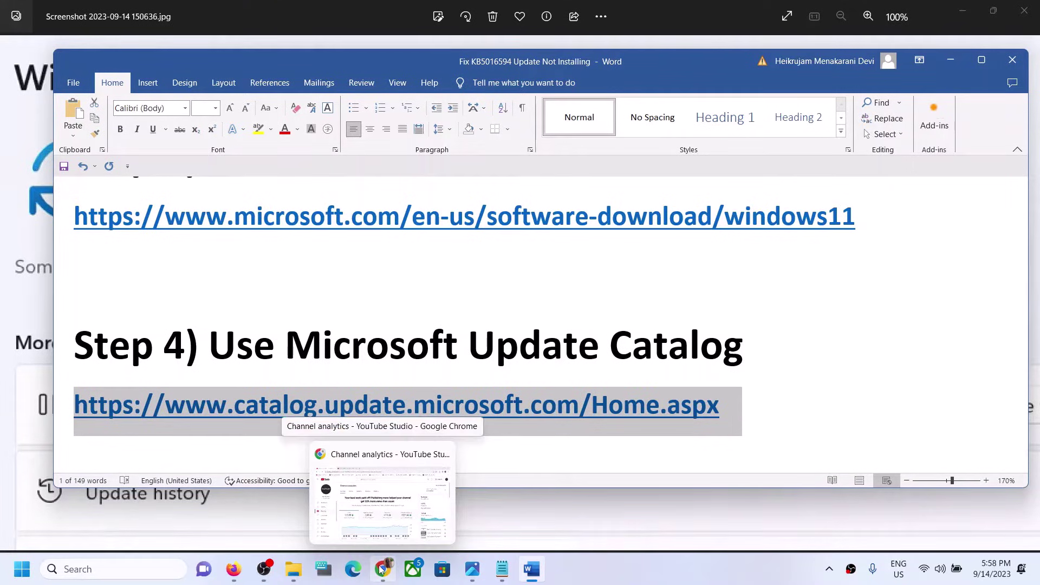
pyautogui.rightClick(382, 568)
pyautogui.click(368, 489)
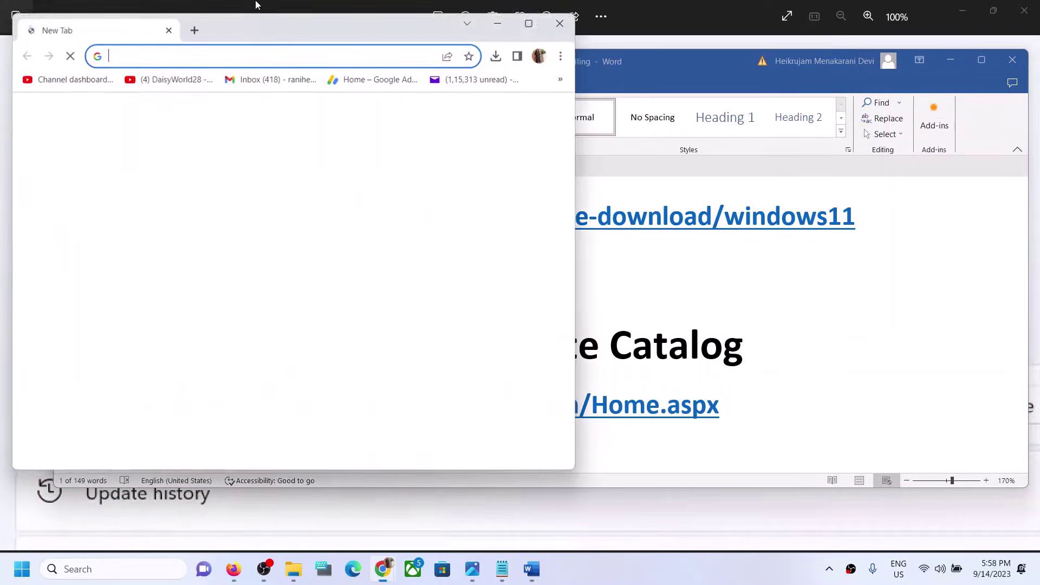
pyautogui.hotkey('ctrl', 'v')
pyautogui.press('Return')
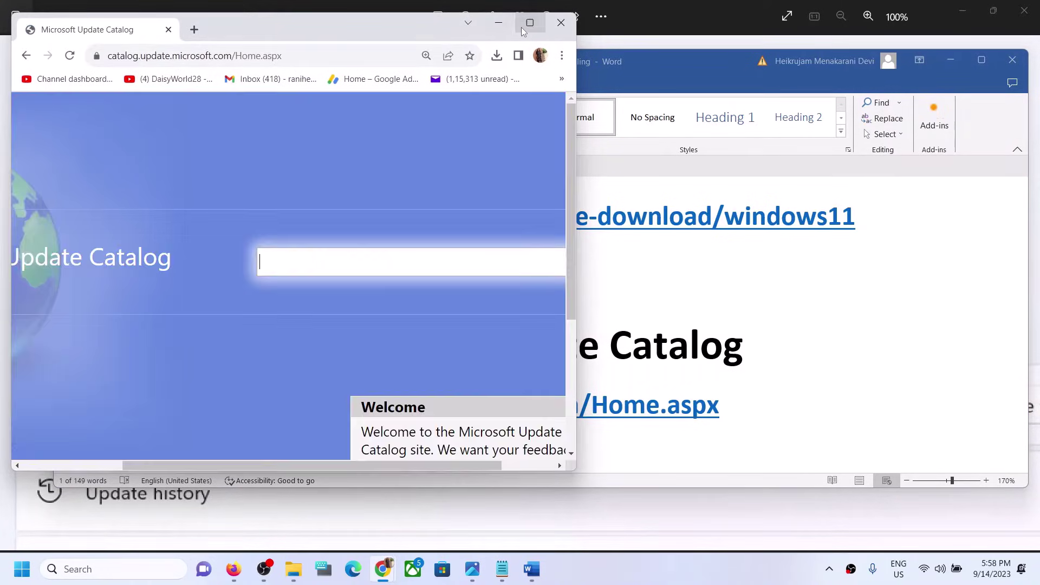
pyautogui.click(529, 23)
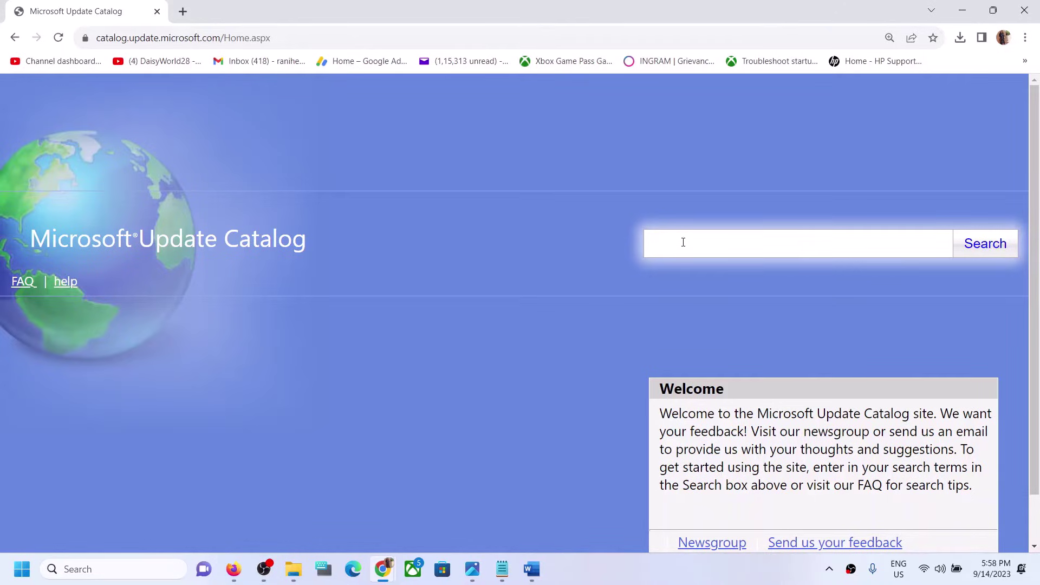
# Open the Windows Update history in Settings, copy the update number KB5030219, and minimize Settings.
pyautogui.press('super+i')
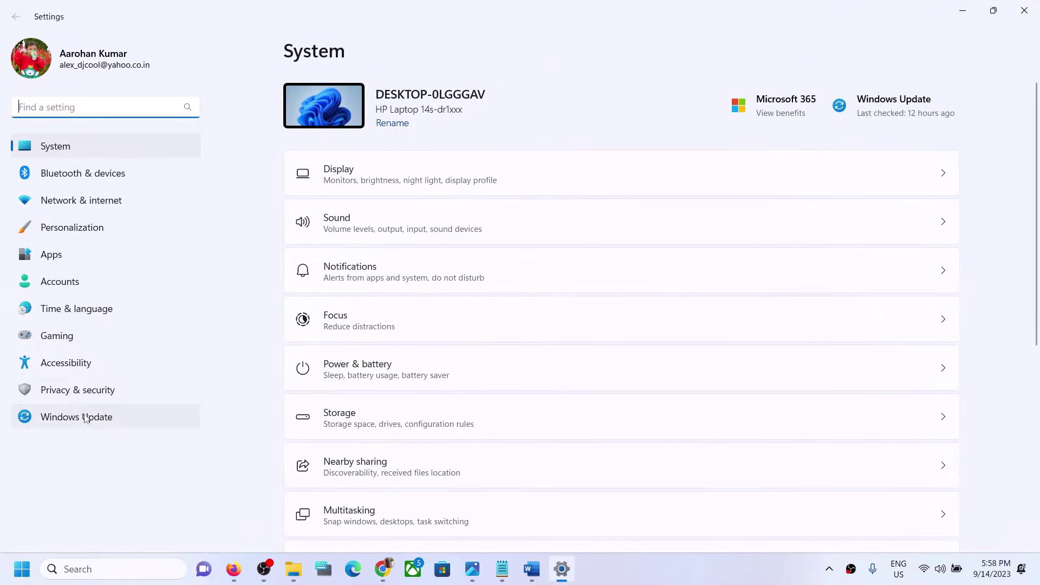
pyautogui.click(86, 417)
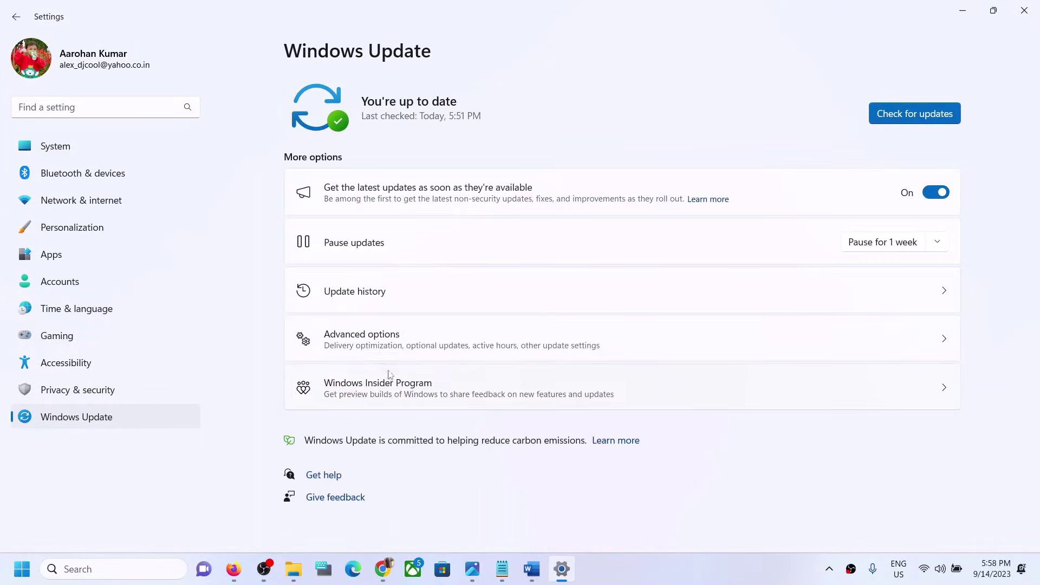
pyautogui.click(377, 304)
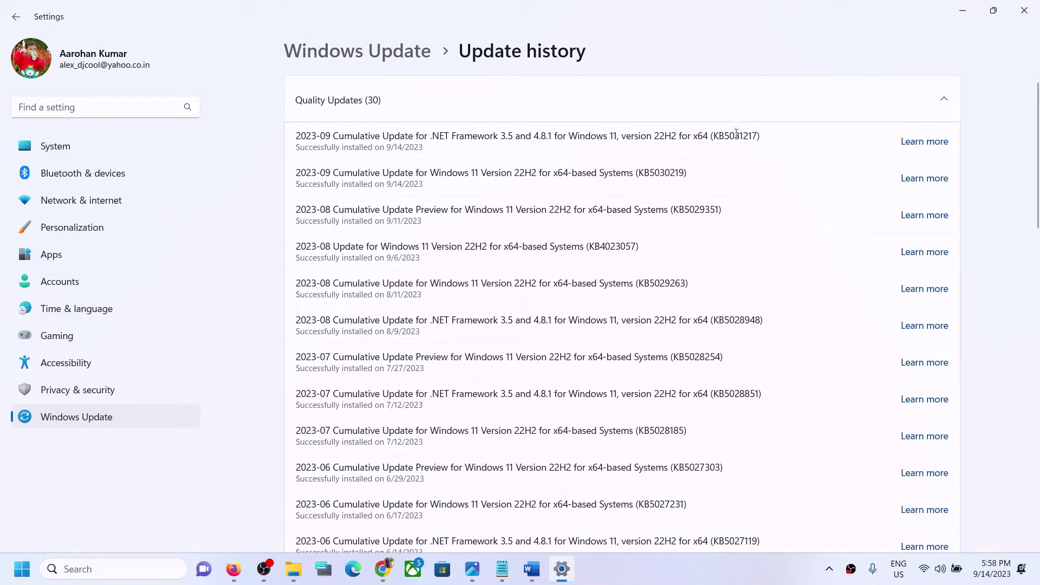
pyautogui.doubleClick(666, 173)
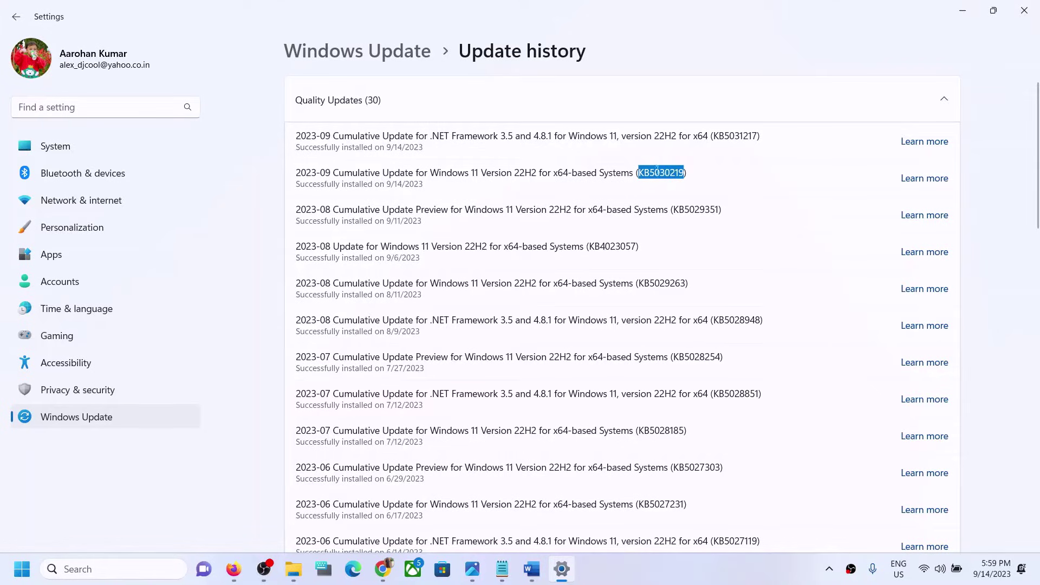
pyautogui.click(962, 11)
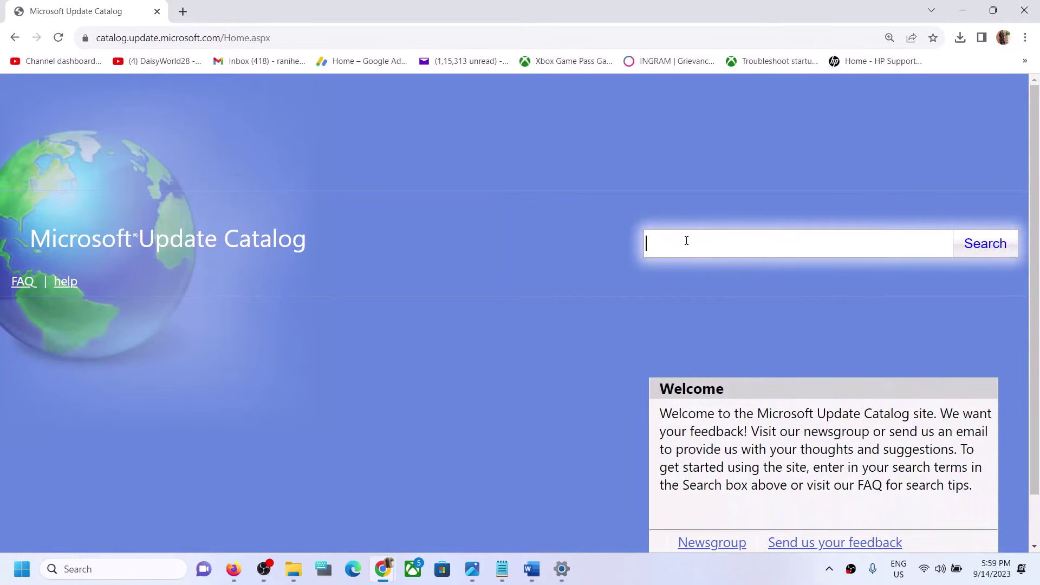
# Search the Microsoft Update Catalog for KB5030219.
pyautogui.hotkey('ctrl', 'v')
pyautogui.moveTo(740, 241); pyautogui.dragTo(569, 241)
pyautogui.click(973, 245)
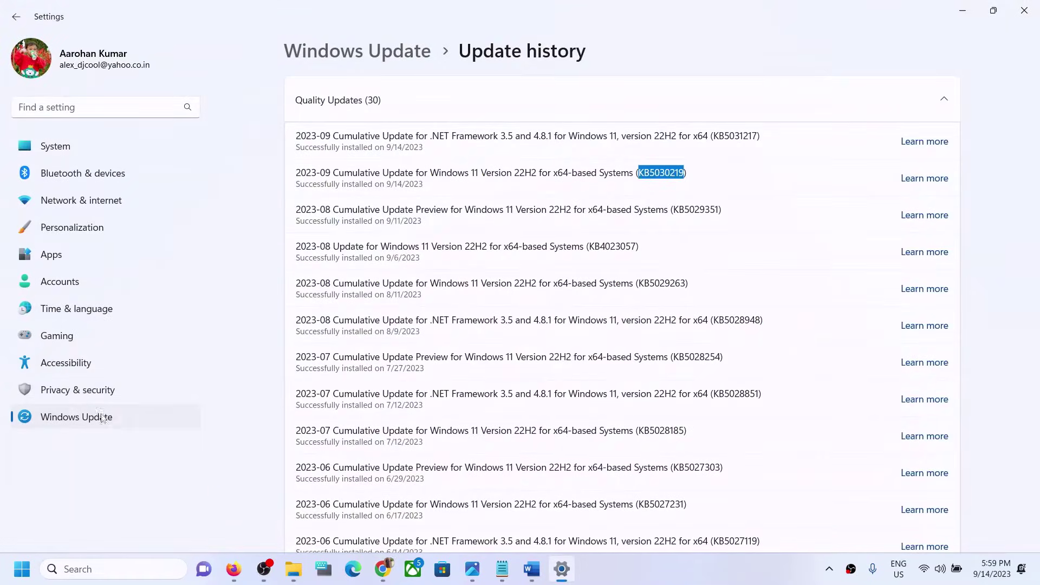
# Check the computer's system type on the System About page in Settings, then return to the catalog results.
pyautogui.click(74, 166)
pyautogui.click(76, 146)
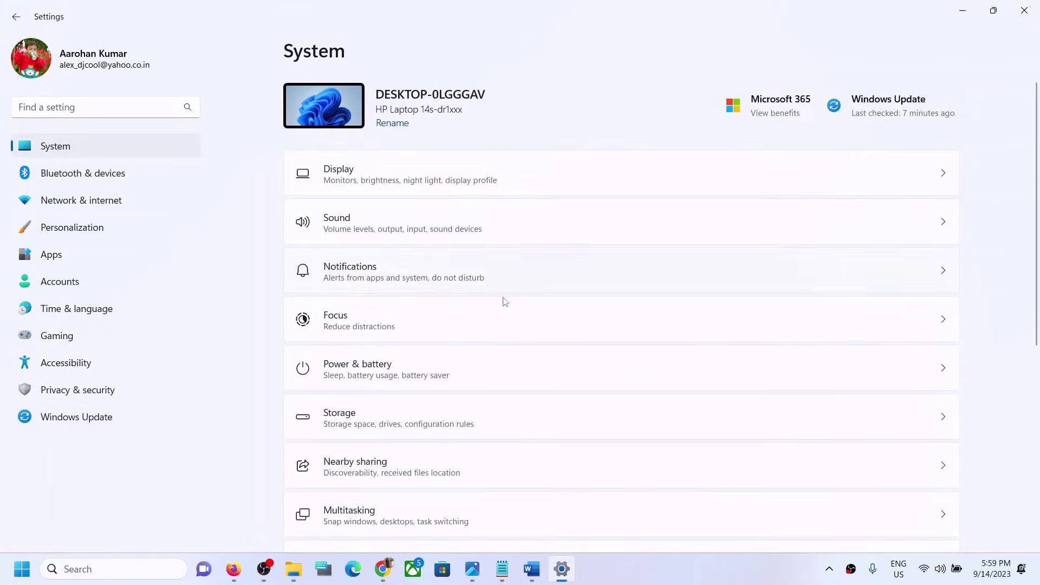
pyautogui.scroll(-6, 502, 300)
pyautogui.click(386, 509)
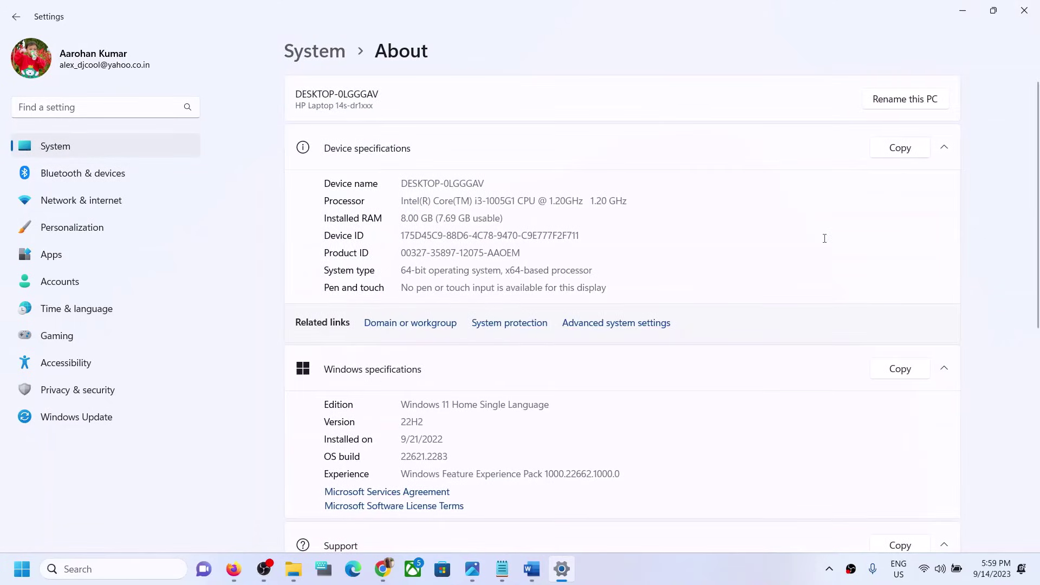
pyautogui.moveTo(404, 269); pyautogui.dragTo(562, 270)
pyautogui.click(963, 10)
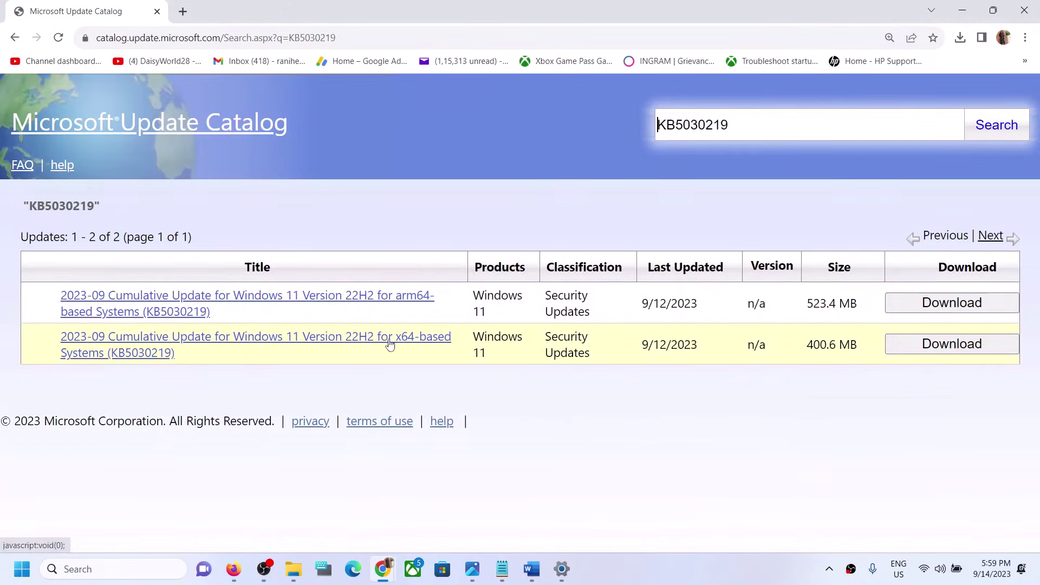
# Download the .msu file of the 2023-09 Cumulative Update for Windows 11 Version 22H2 for x64-based Systems and show its download progress.
pyautogui.click(981, 350)
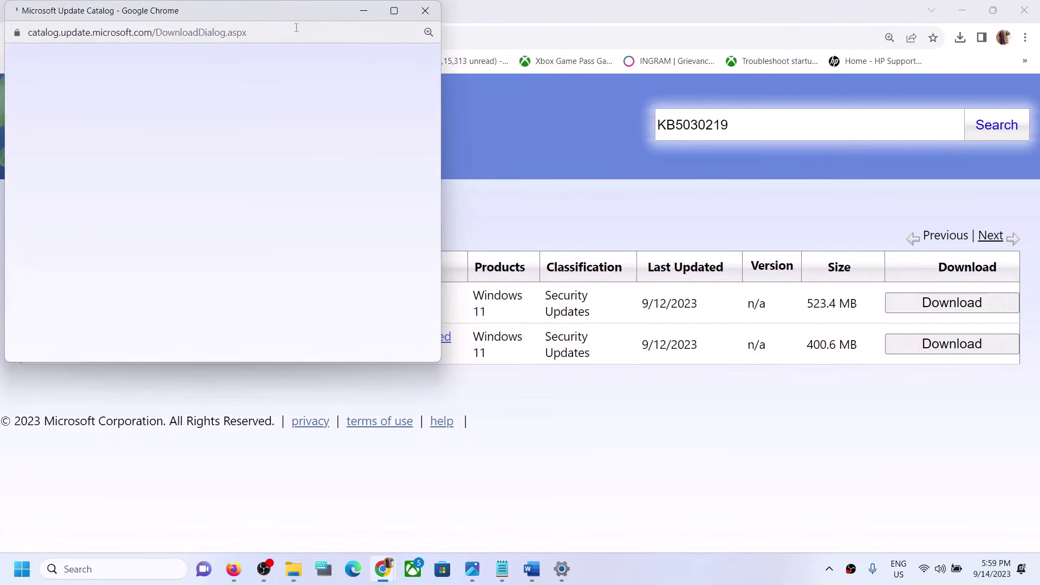
pyautogui.moveTo(295, 13); pyautogui.dragTo(743, 86)
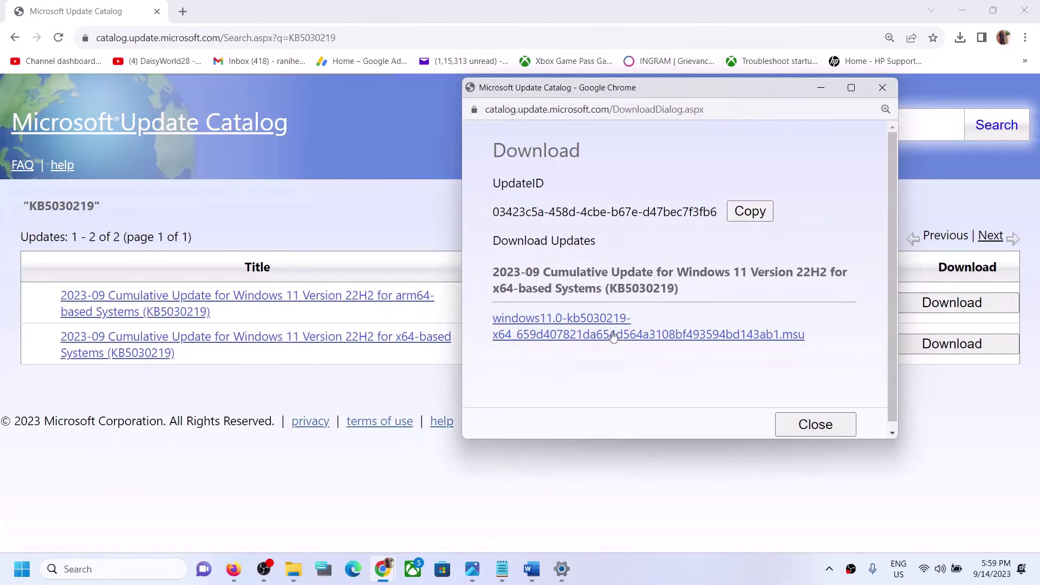
pyautogui.click(604, 321)
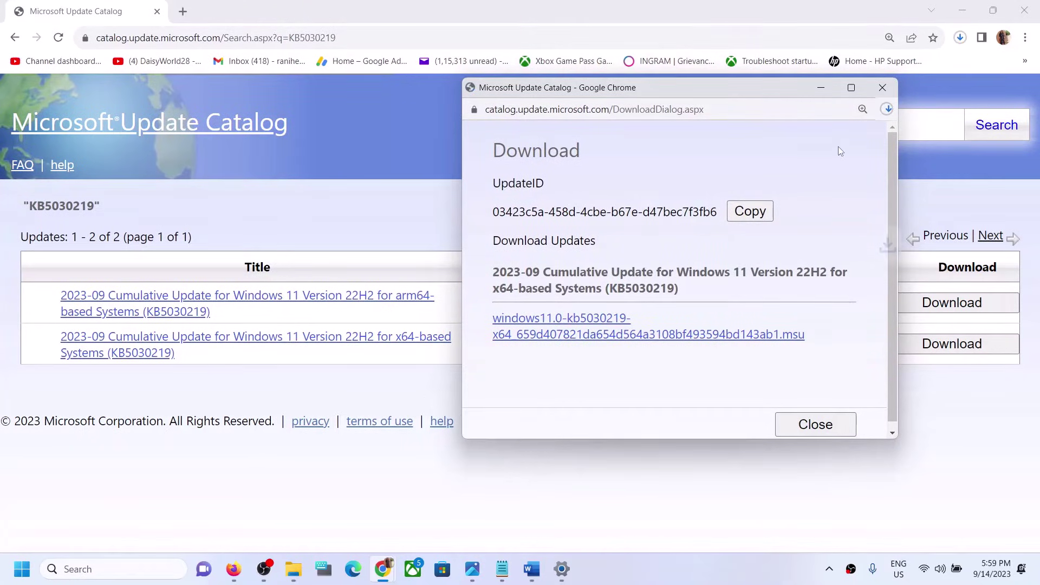
pyautogui.click(887, 110)
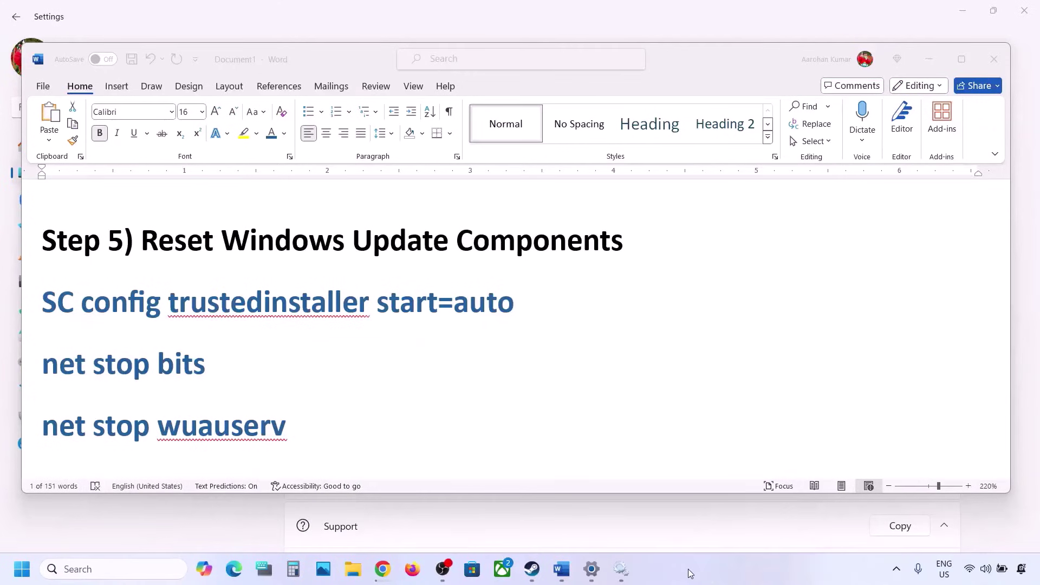
# In the Word document, highlight the Step 5 heading and copy all commands from "SC config trustedinstaller start=auto" through "net start appidsvc".
pyautogui.click(165, 247)
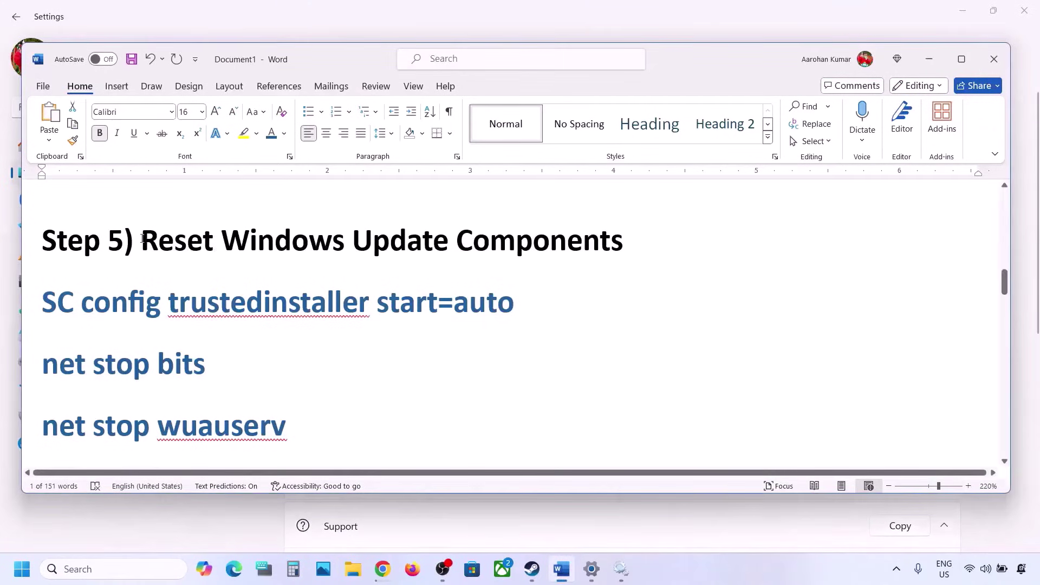
pyautogui.moveTo(142, 239); pyautogui.dragTo(623, 241)
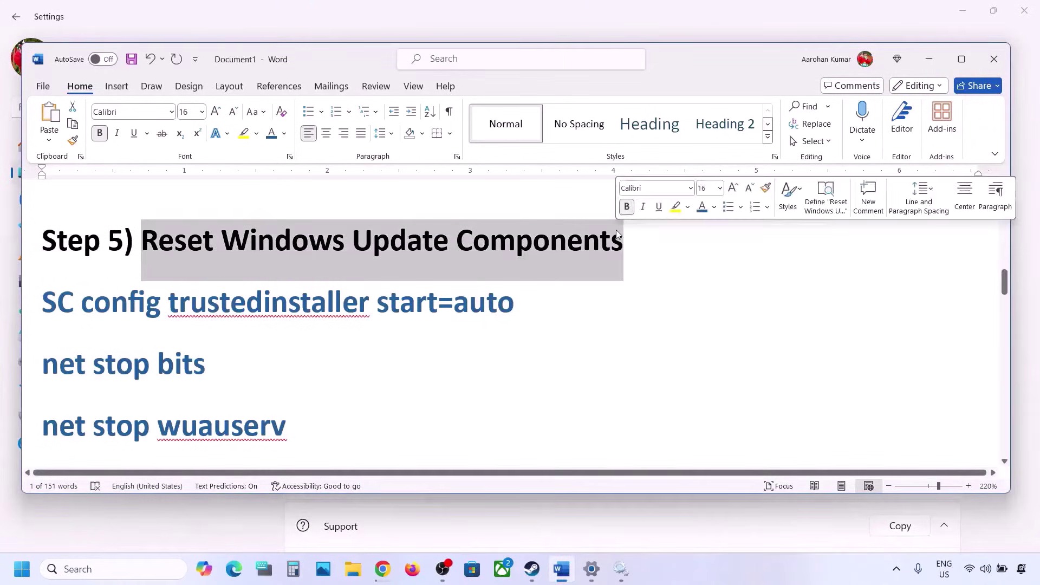
pyautogui.click(43, 298)
pyautogui.hotkey('shift', 'Down')
pyautogui.hotkey('shift', 'Down')
pyautogui.hotkey('shift', 'Down')
pyautogui.hotkey('shift', 'Down')
pyautogui.hotkey('shift', 'Down')
pyautogui.hotkey('shift', 'Down')
pyautogui.hotkey('shift', 'Down')
pyautogui.hotkey('shift', 'Down')
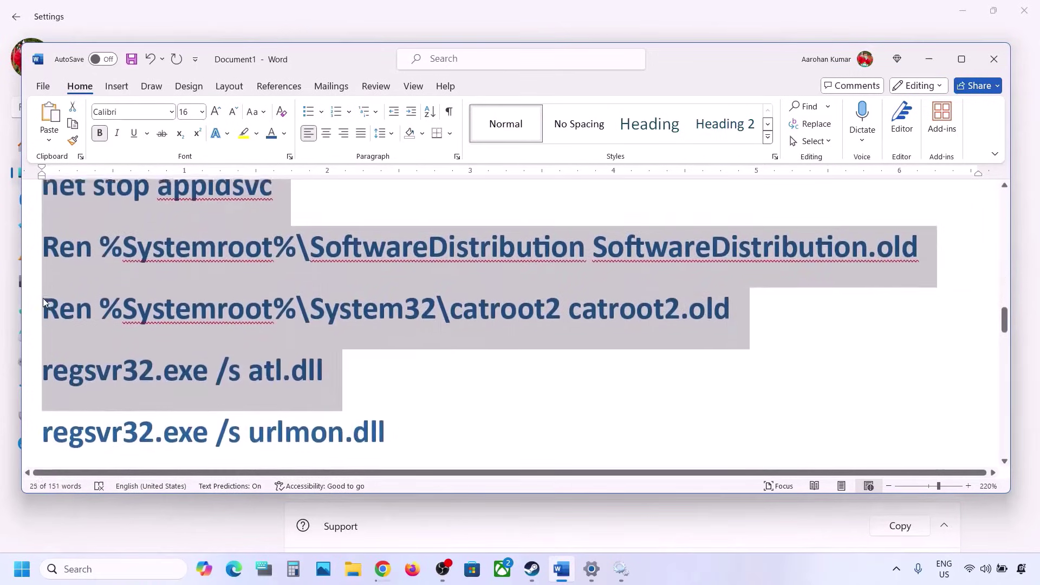
pyautogui.hotkey('shift', 'Down')
pyautogui.hotkey('shift', 'Down')
pyautogui.hotkey('shift', 'Down')
pyautogui.hotkey('shift', 'Down')
pyautogui.hotkey('shift', 'Down')
pyautogui.hotkey('shift', 'Down')
pyautogui.hotkey('shift', 'Down')
pyautogui.hotkey('shift', 'Down')
pyautogui.hotkey('shift', 'Down')
pyautogui.hotkey('shift', 'Down')
pyautogui.hotkey('shift', 'Down')
pyautogui.hotkey('shift', 'Down')
pyautogui.hotkey('shift', 'Down')
pyautogui.hotkey('shift', 'Down')
pyautogui.hotkey('shift', 'Down')
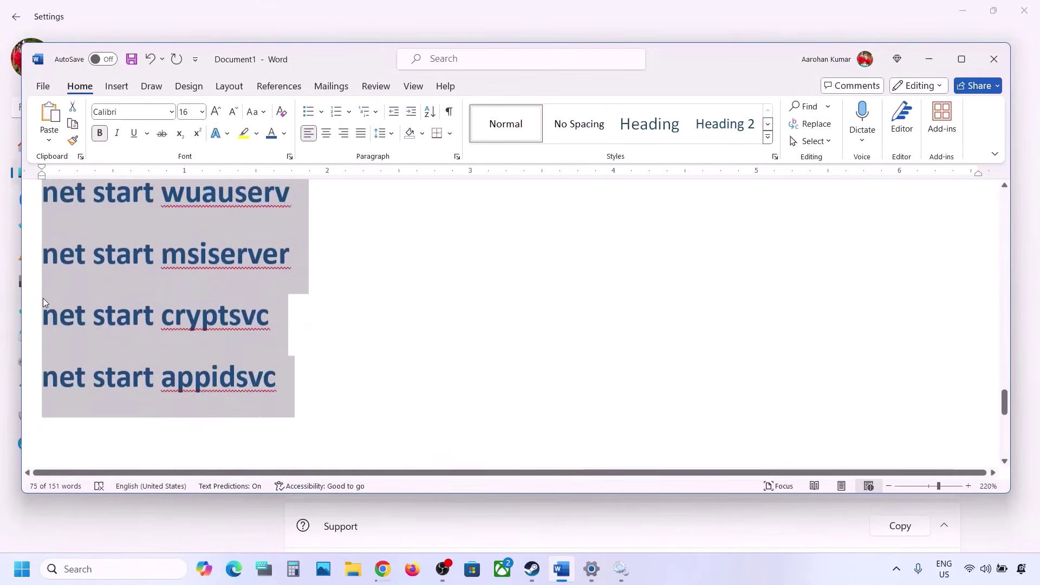
pyautogui.hotkey('shift', 'Down')
pyautogui.hotkey('shift', 'Up')
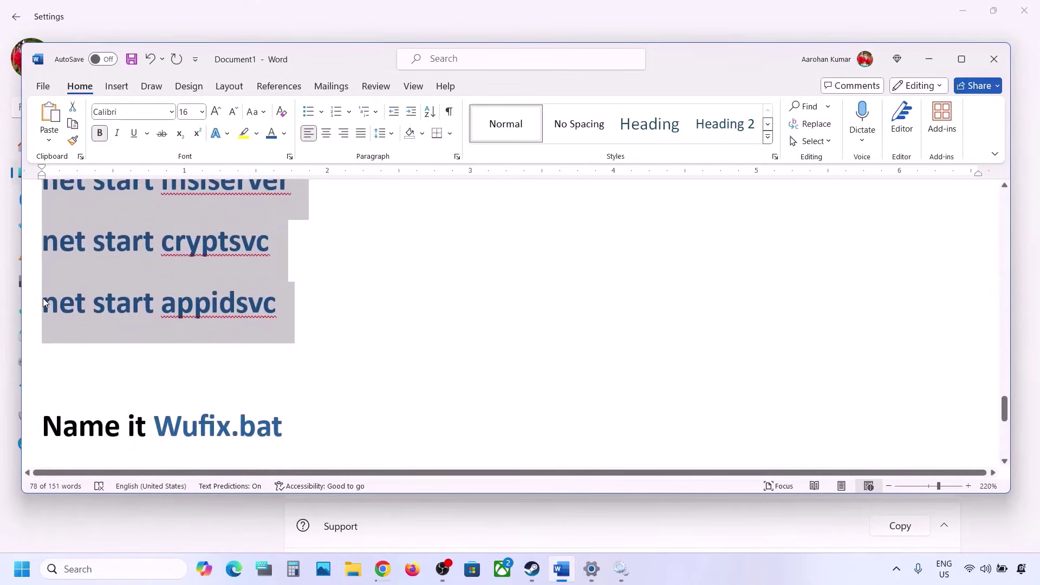
pyautogui.rightClick(147, 276)
pyautogui.click(179, 330)
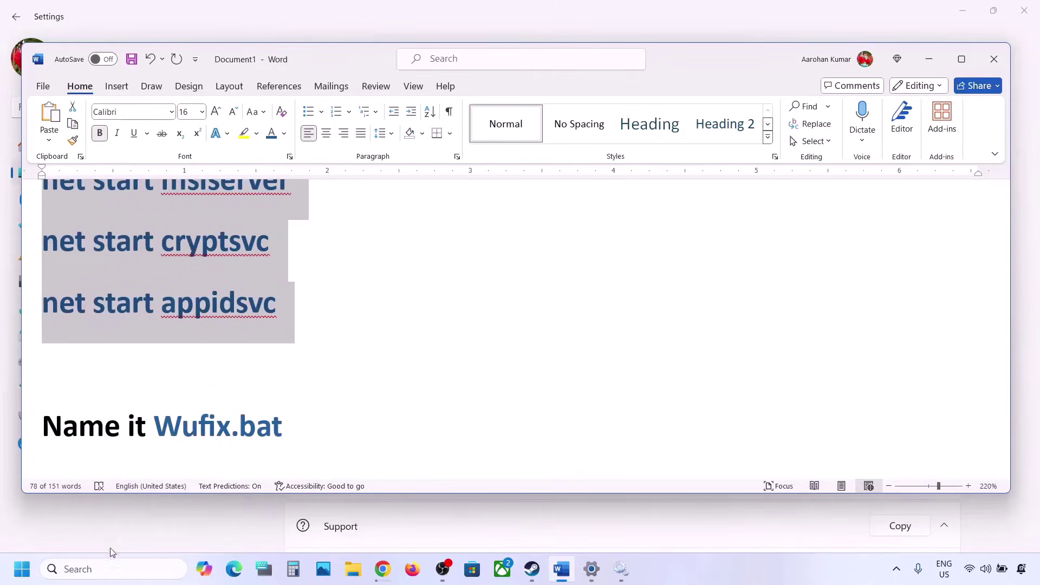
# Open Notepad and paste the copied update reset commands into the blank file.
pyautogui.click(87, 568)
pyautogui.write('note')
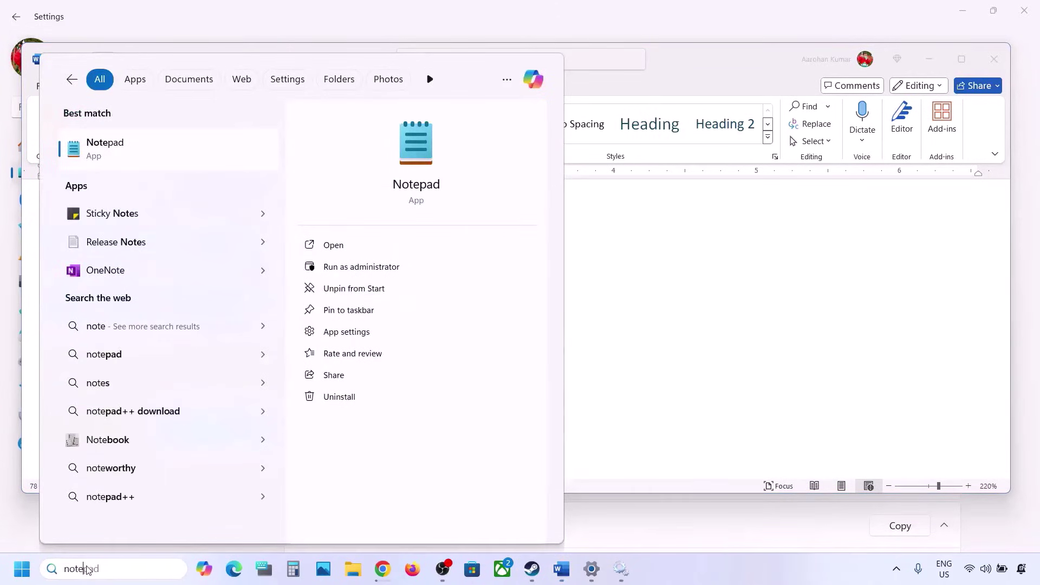
pyautogui.press('Return')
pyautogui.hotkey('ctrl', 'v')
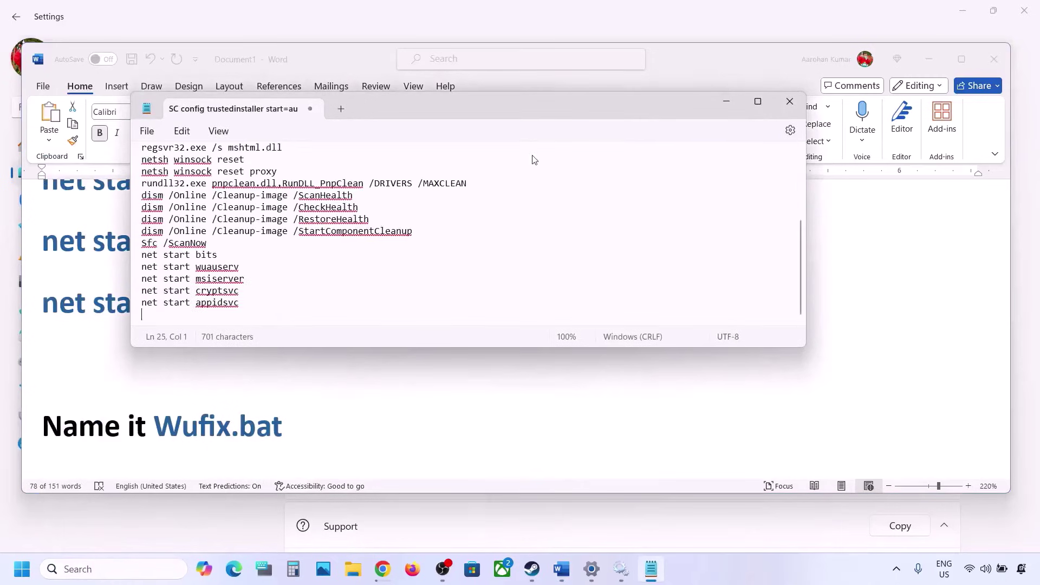
pyautogui.scroll(4, 292, 271)
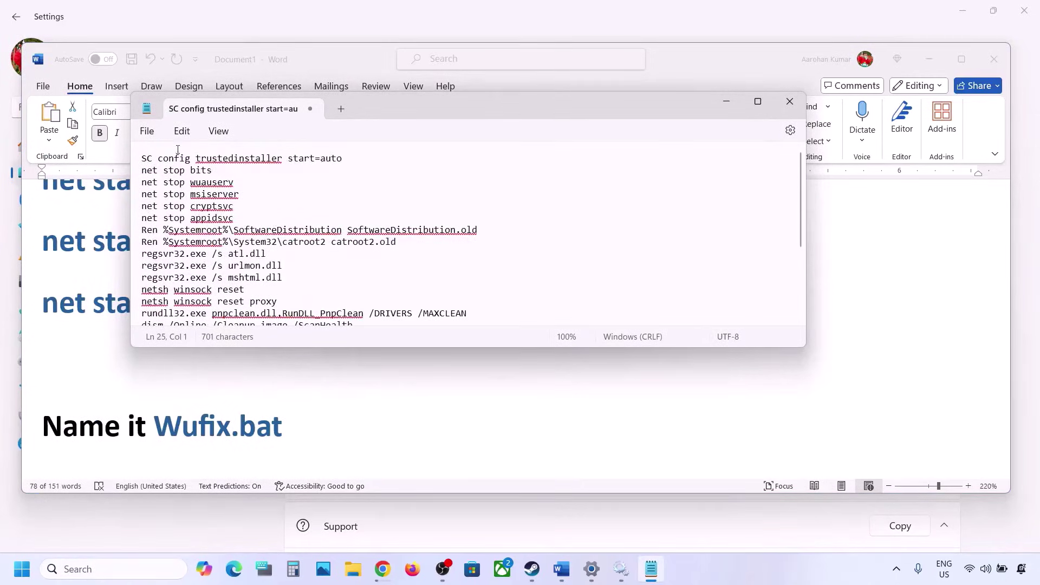
# Save the Notepad file to the Desktop as Wufix.bat, copying the name from the Word document and setting the file type to All files.
pyautogui.click(146, 132)
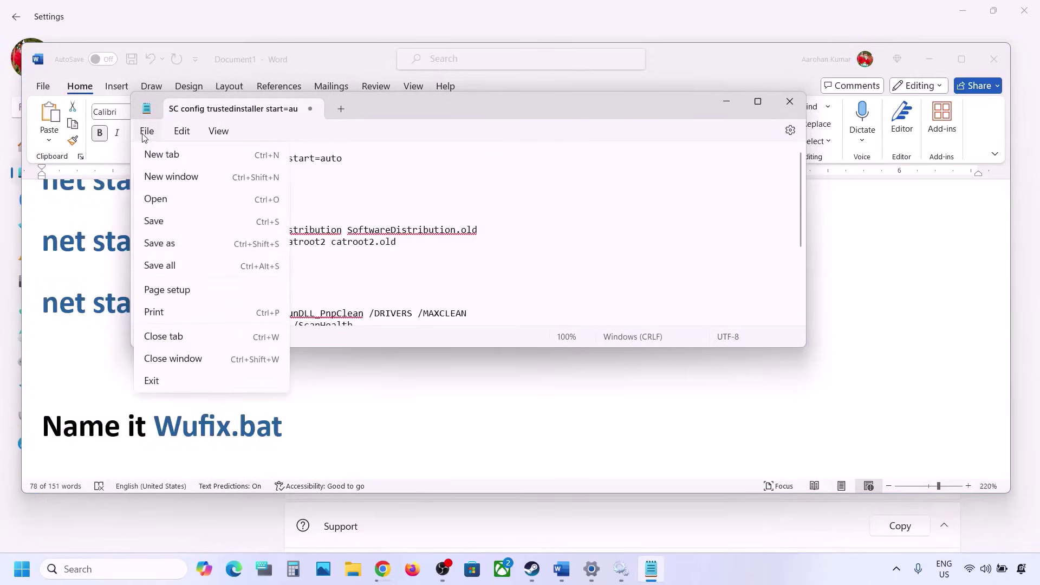
pyautogui.click(174, 247)
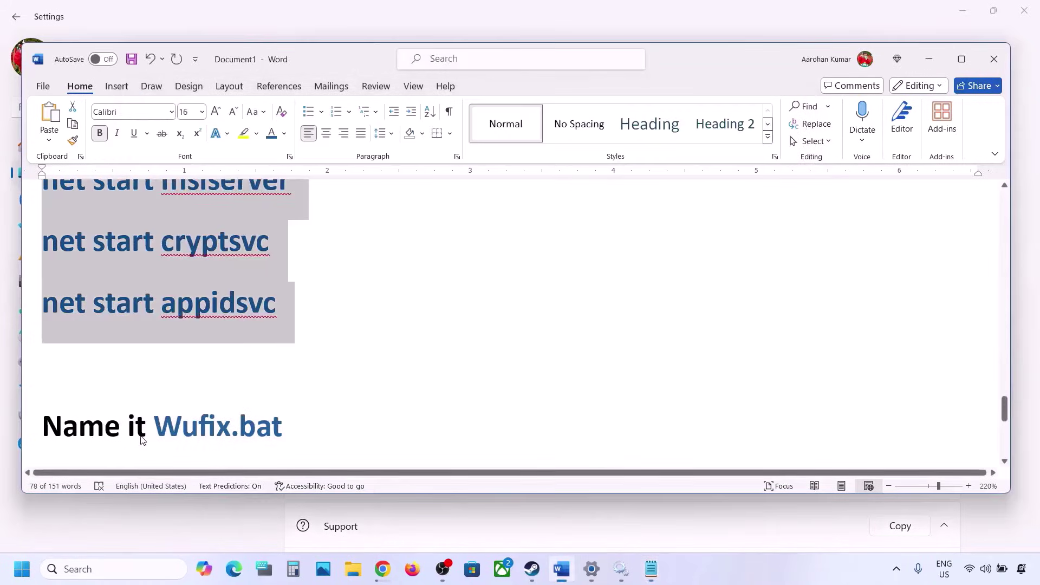
pyautogui.moveTo(284, 426); pyautogui.dragTo(182, 427)
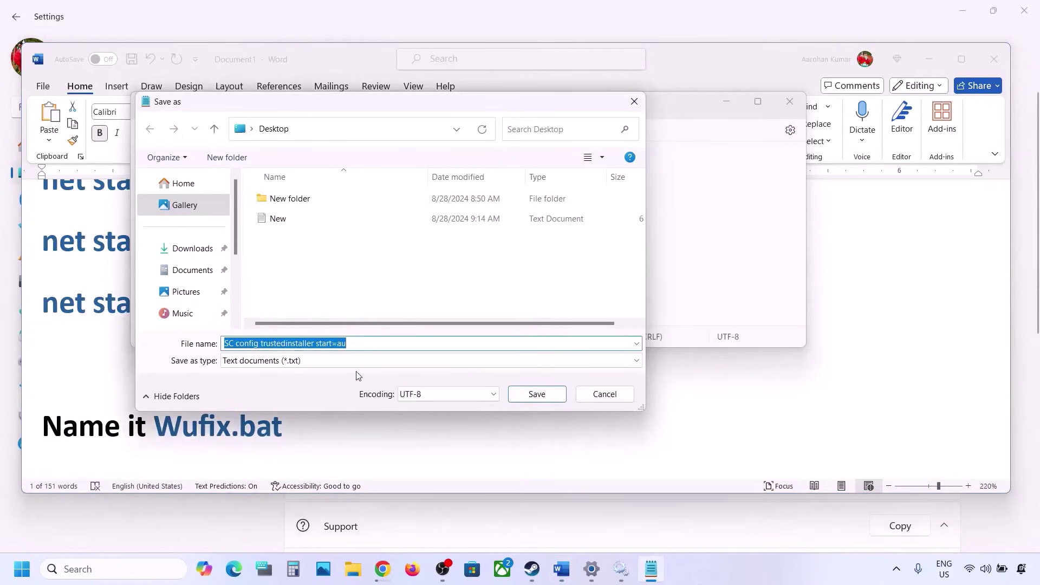
pyautogui.hotkey('ctrl', 'v')
pyautogui.moveTo(278, 345); pyautogui.dragTo(211, 347)
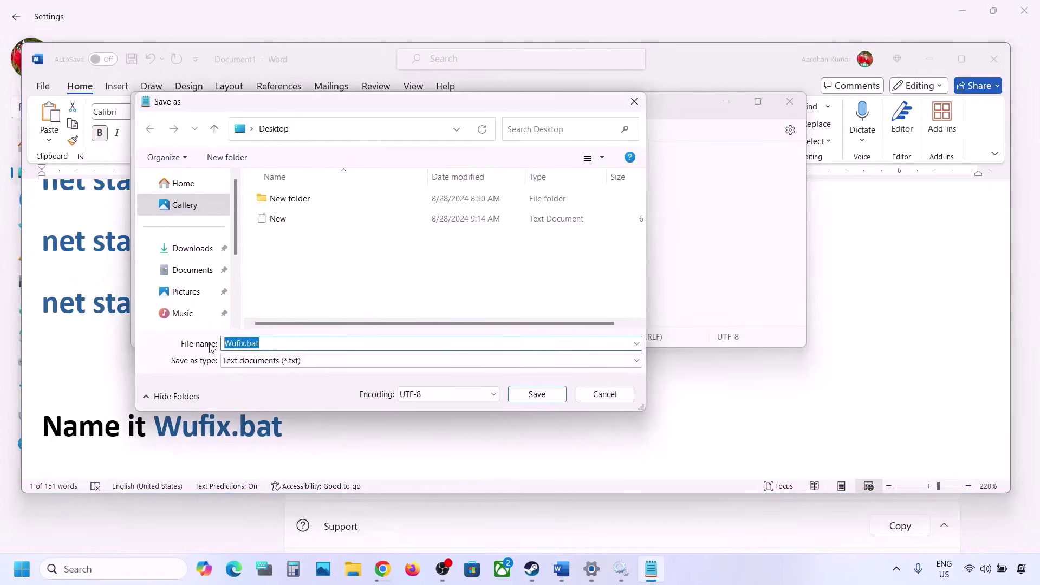
pyautogui.click(254, 361)
pyautogui.click(265, 383)
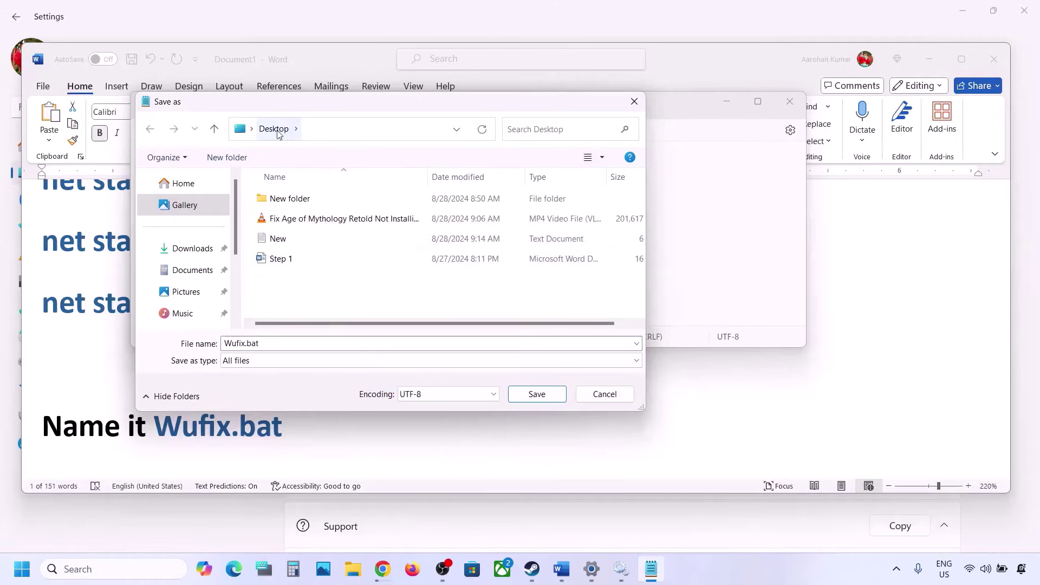
pyautogui.click(534, 394)
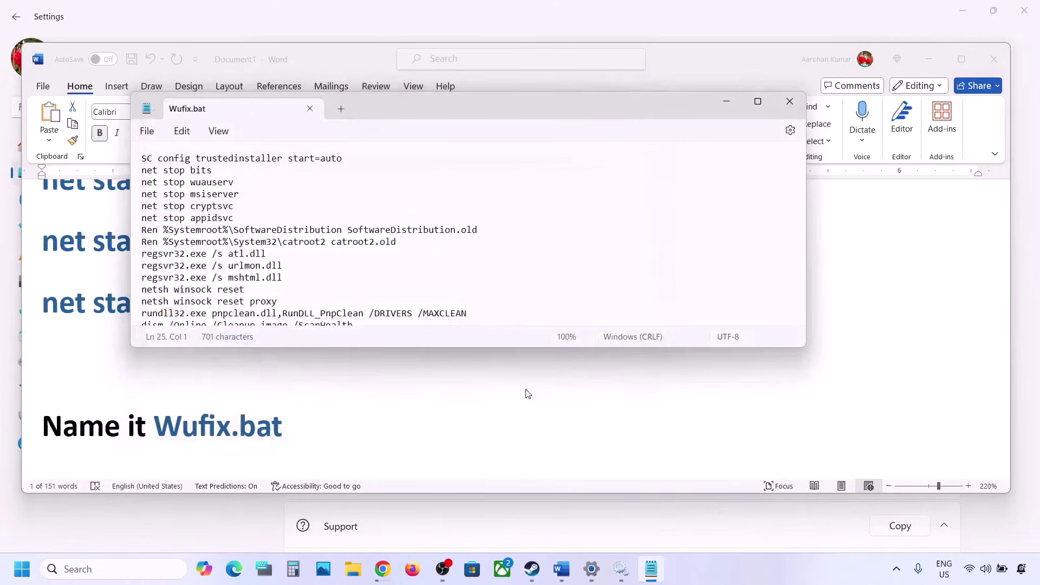
# Close Notepad, show the desktop and select the Wufix batch file.
pyautogui.click(788, 103)
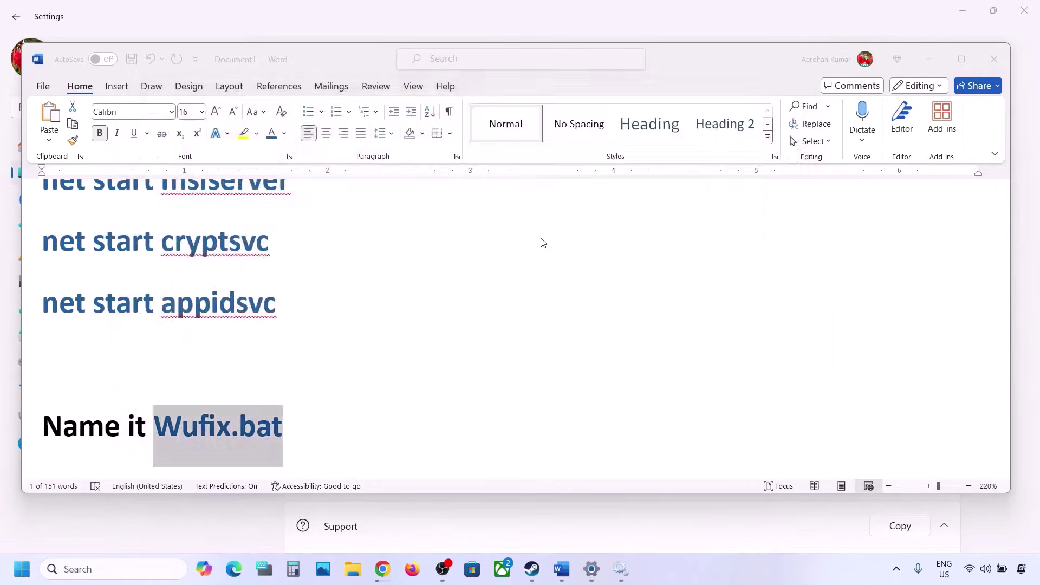
pyautogui.press('super+d')
pyautogui.click(26, 360)
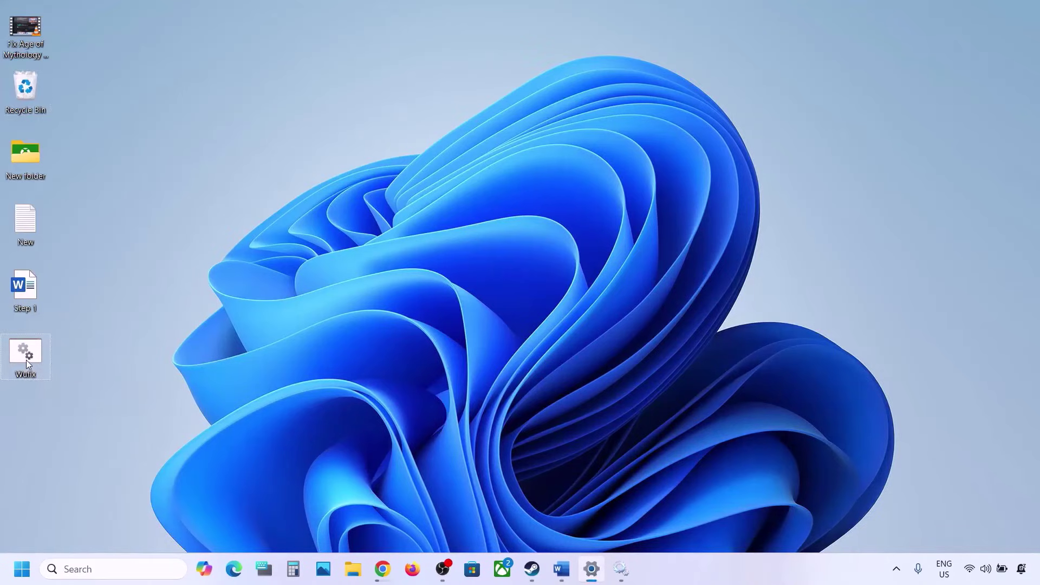